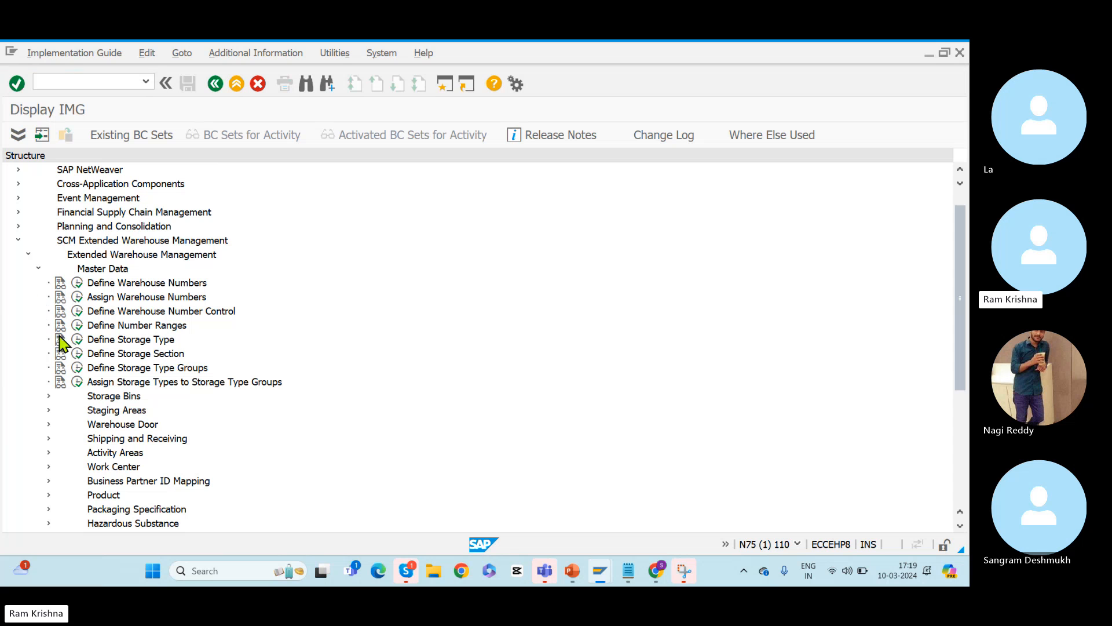
Step: Add a new storage type RKR1 for warehouse RKWA with the description "Replinishment - Storage type"
left_click(77, 340)
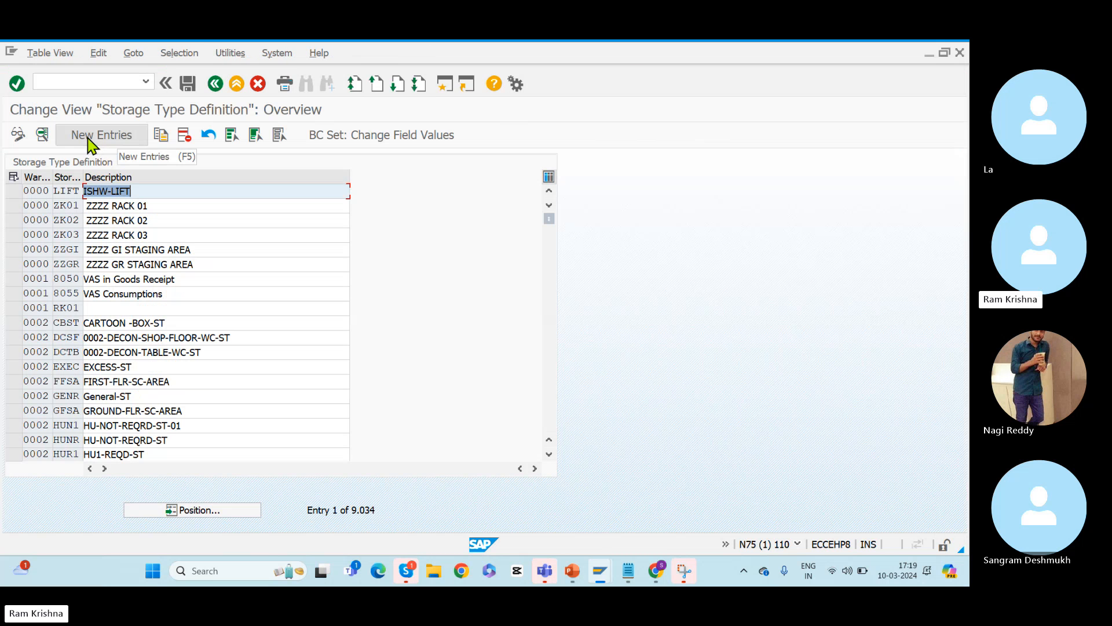
left_click(87, 143)
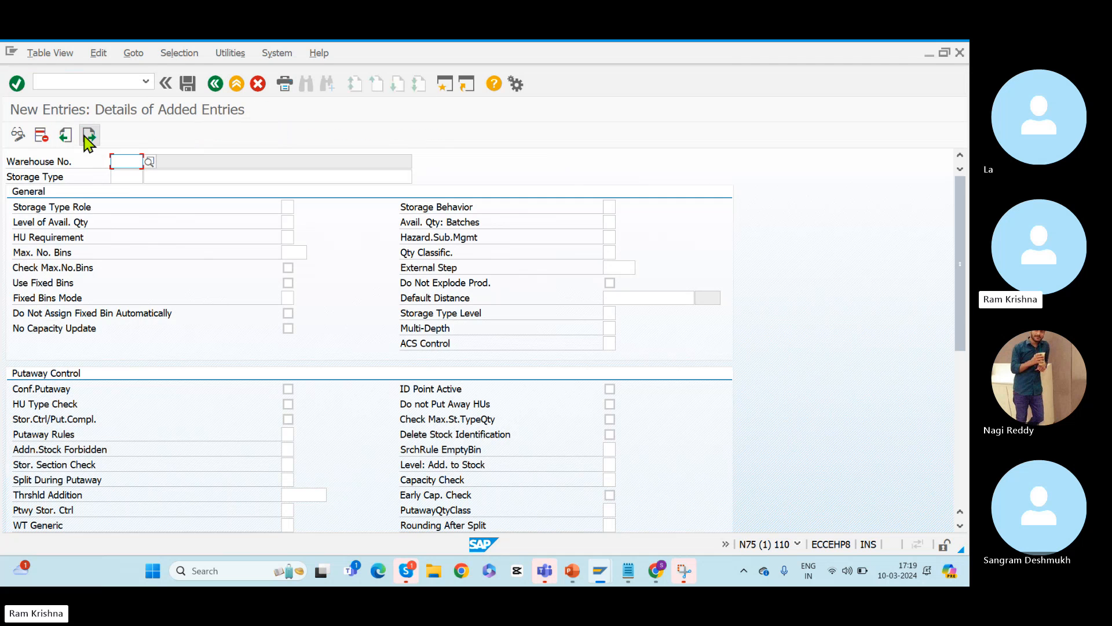
type("RKWA")
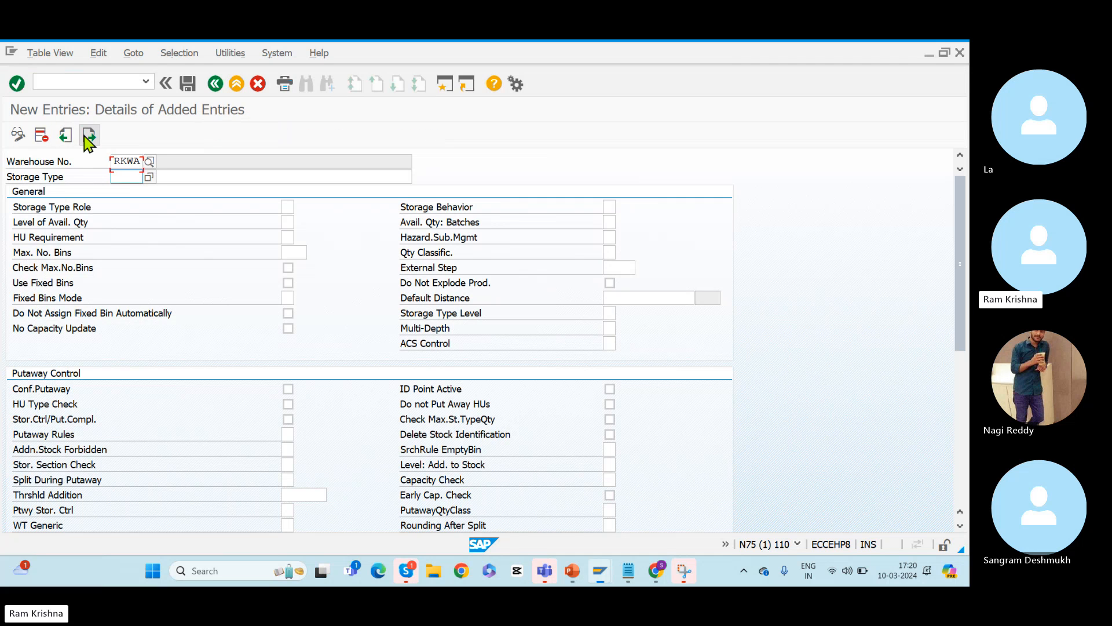
key("Return")
type("RKR1")
key("Return")
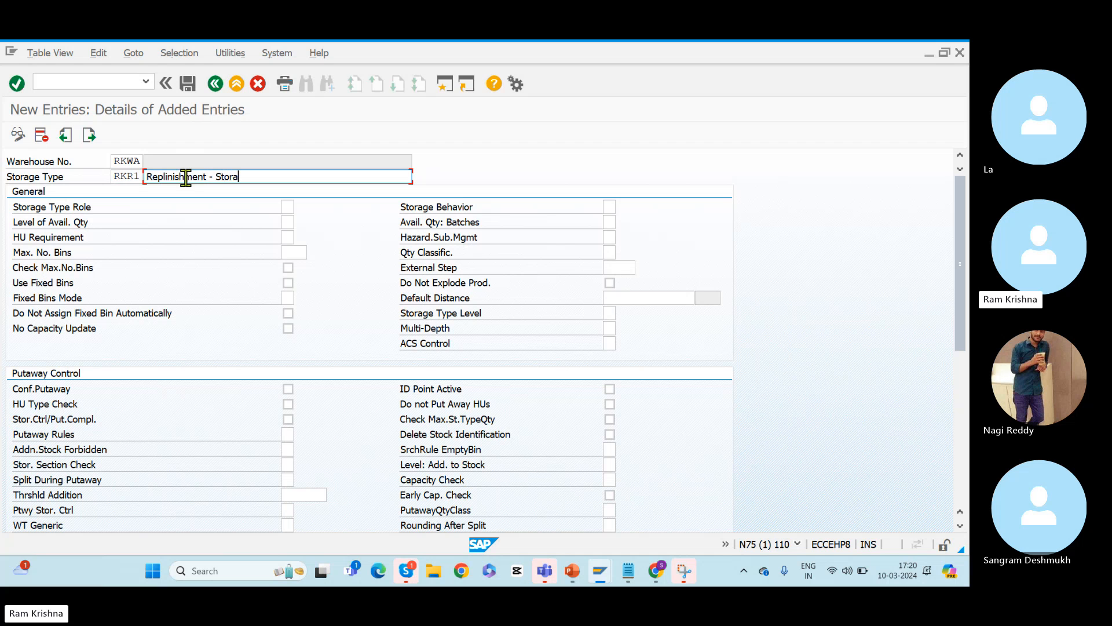
type("ge type")
Step: Enable putaway confirmation for storage type RKR1 and set its putaway rule to 4
left_click(288, 389)
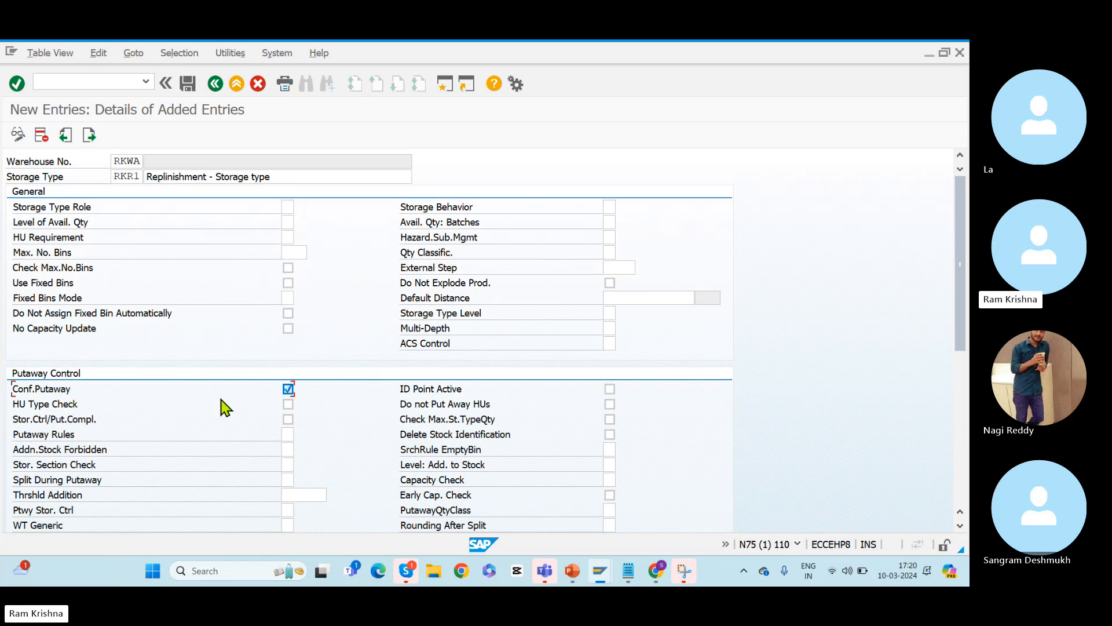
left_click(291, 436)
left_click(299, 438)
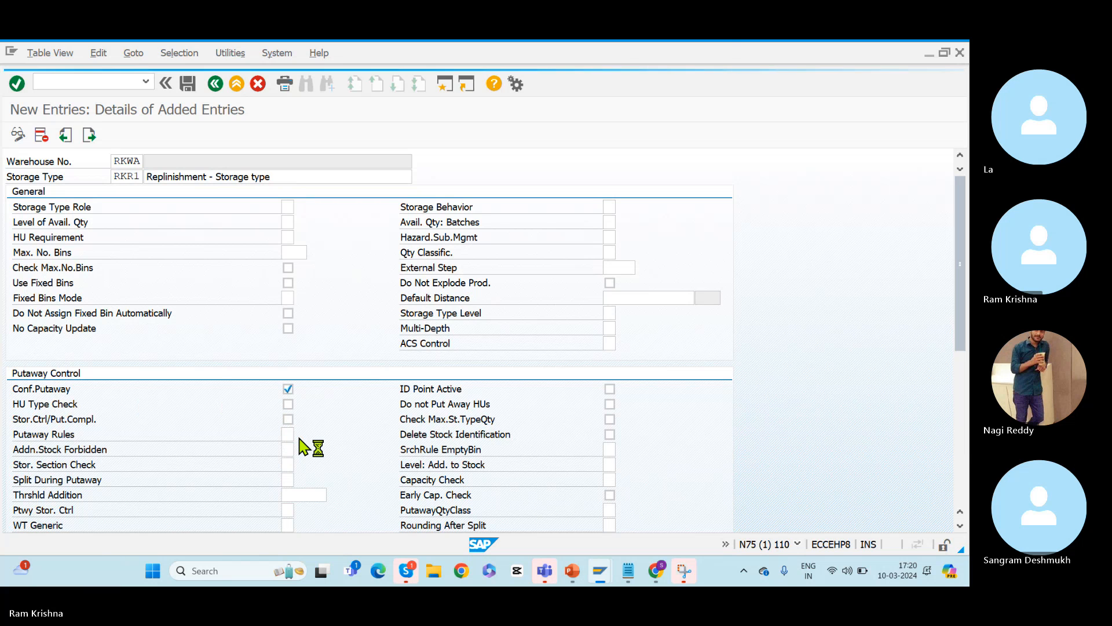
left_click(104, 237)
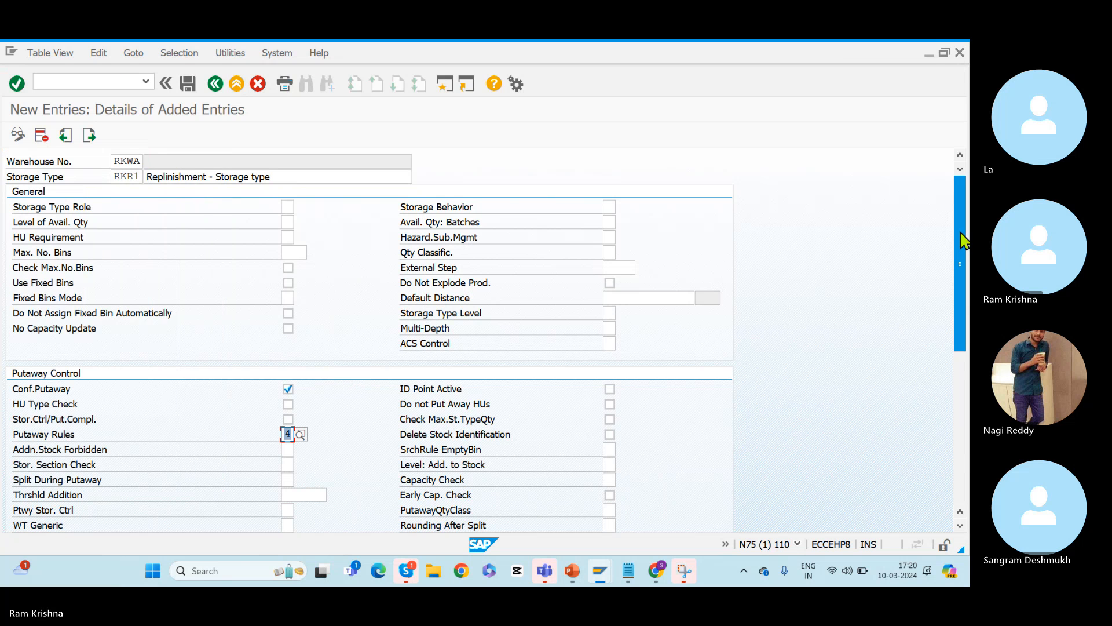
Step: Enable removal confirmation for storage type RKR1 and set its replenishment level to 1, Storage Type Level
left_click_drag(961, 239, 946, 409)
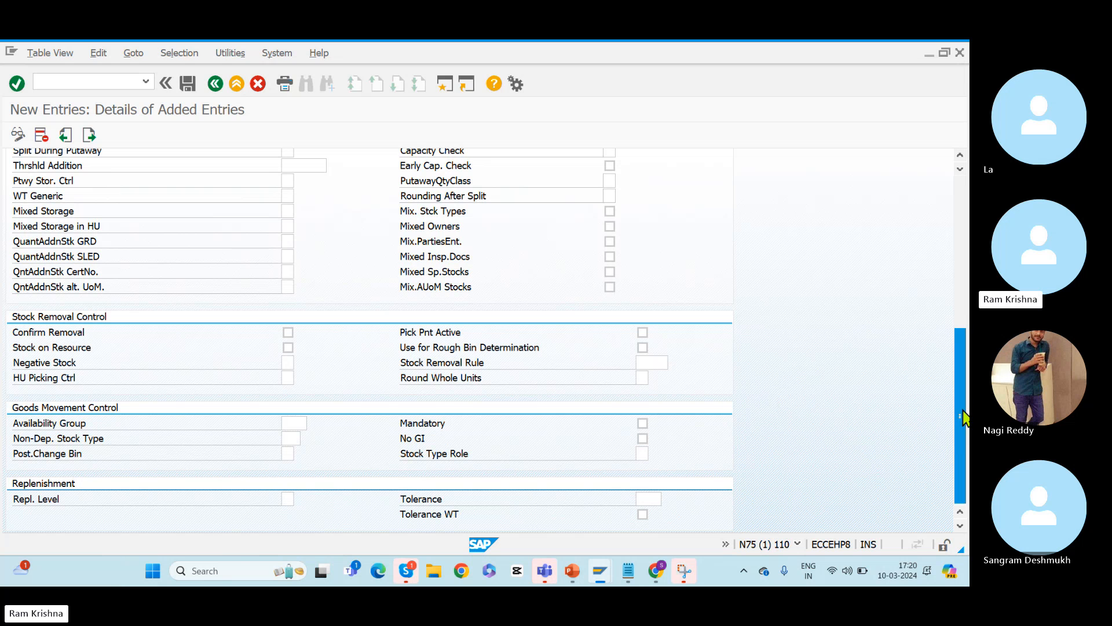
left_click_drag(963, 415, 945, 472)
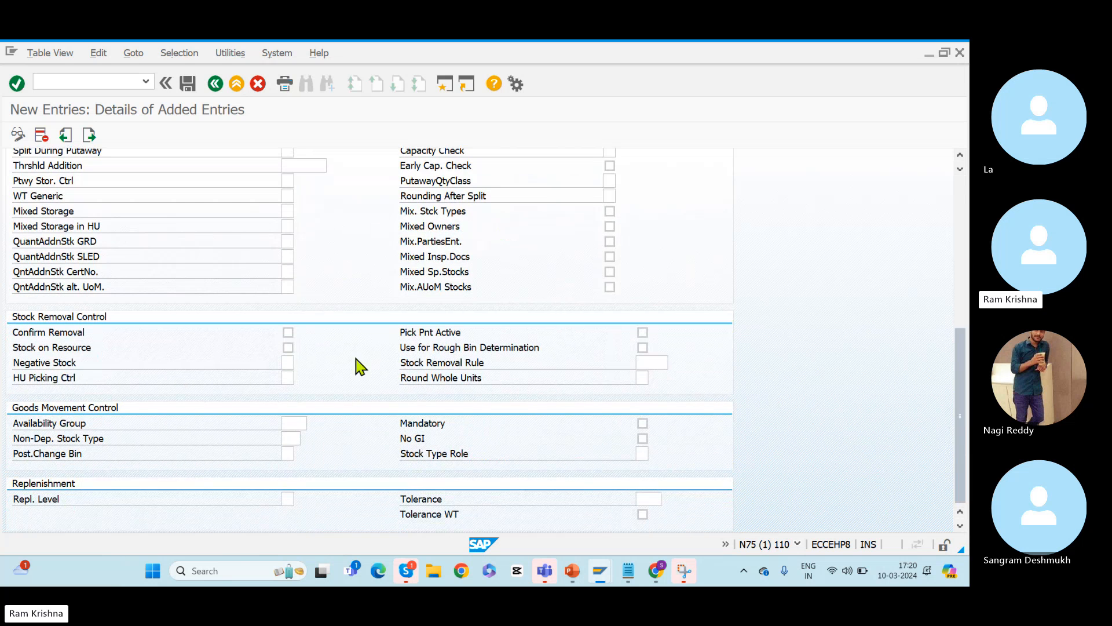
left_click(289, 335)
left_click(286, 498)
left_click(301, 502)
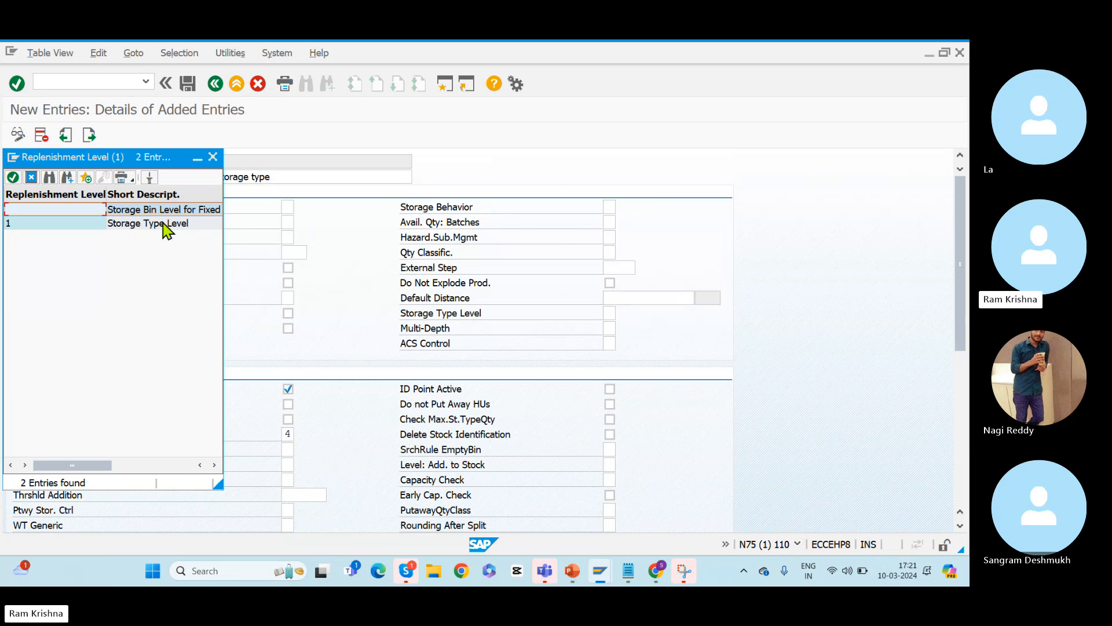
double_click(164, 225)
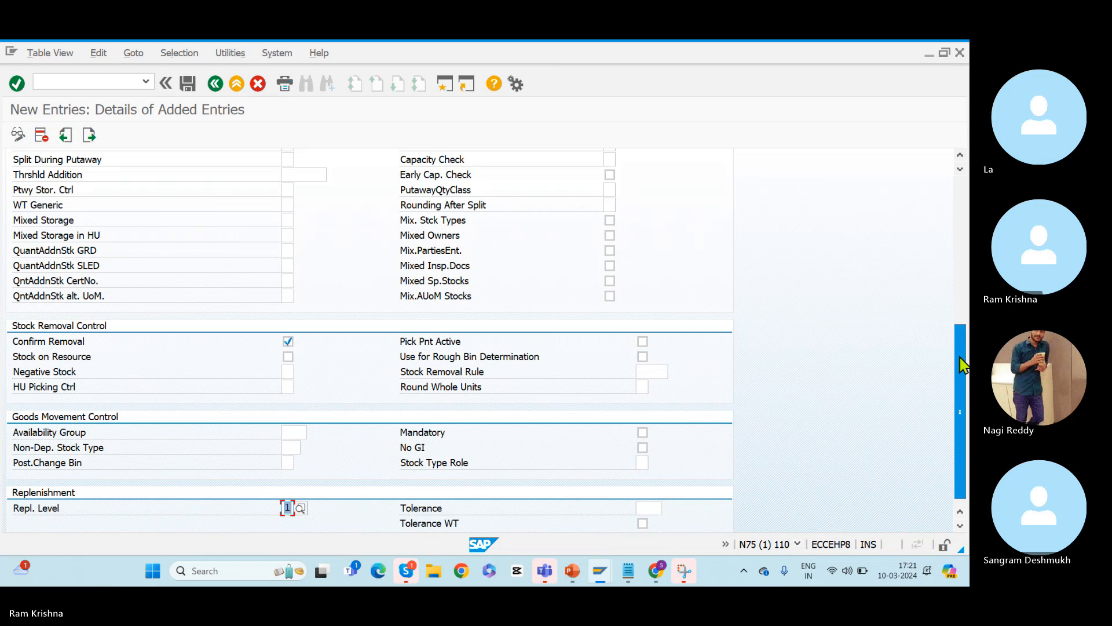
Step: Save storage type RKR1 and return to the storage type definition overview
left_click_drag(961, 342, 963, 257)
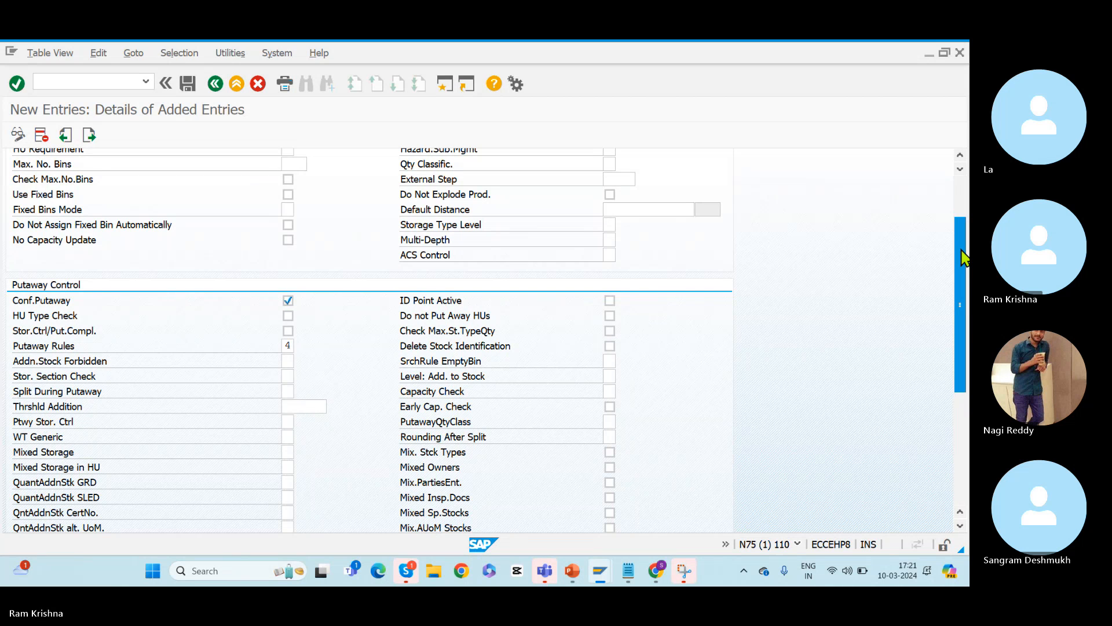
left_click_drag(963, 258, 963, 200)
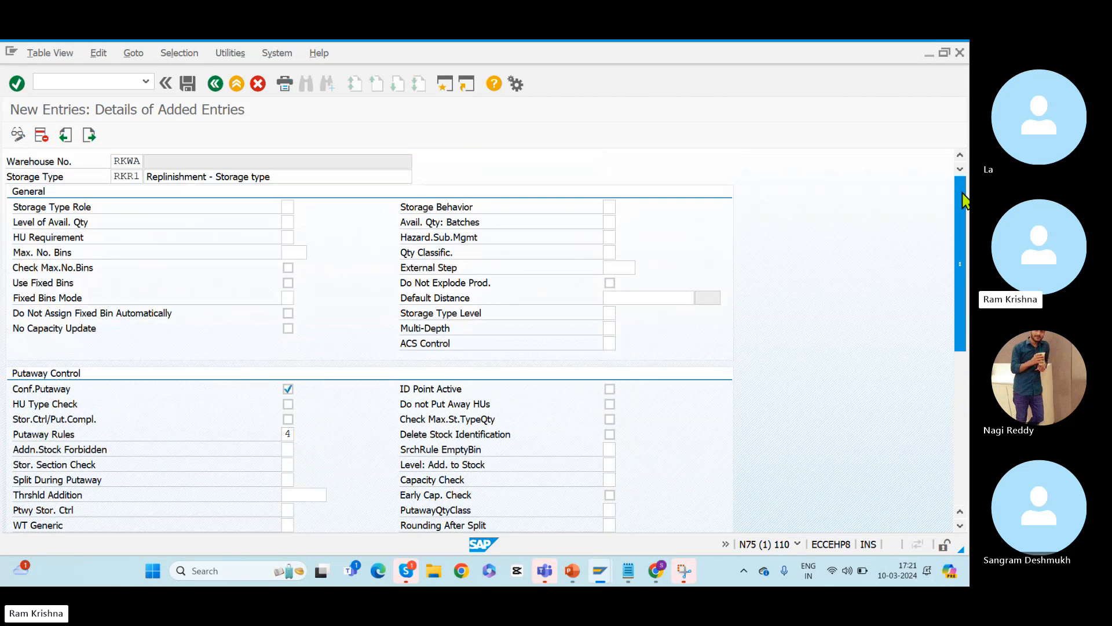
mouse_move(963, 200)
left_mouse_down()
mouse_move(933, 427)
mouse_move(950, 200)
left_mouse_up()
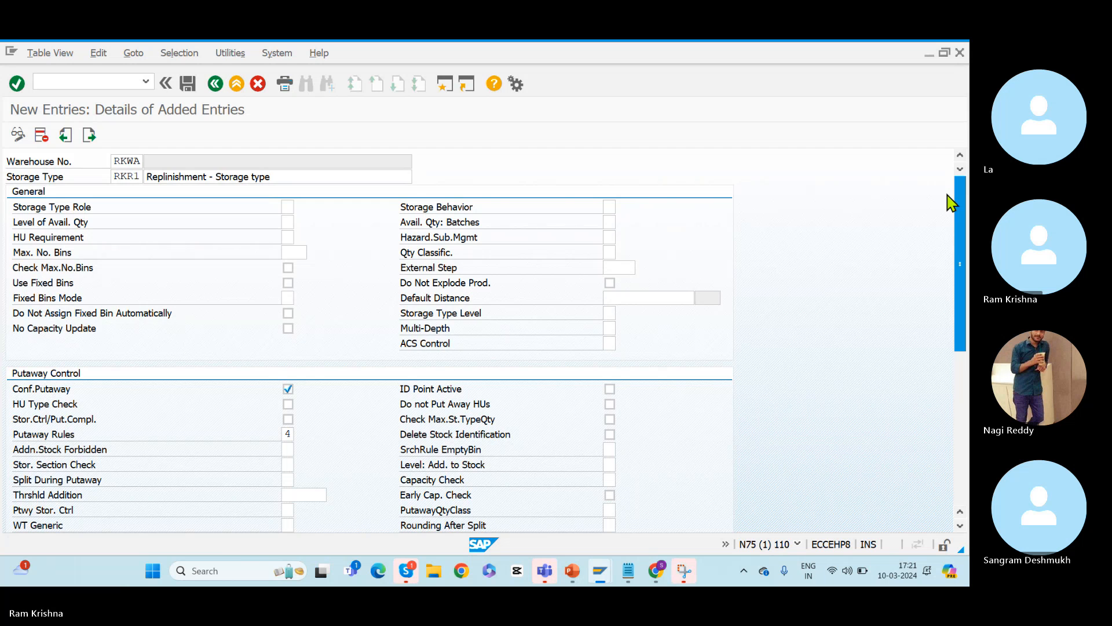
left_click_drag(950, 199, 948, 168)
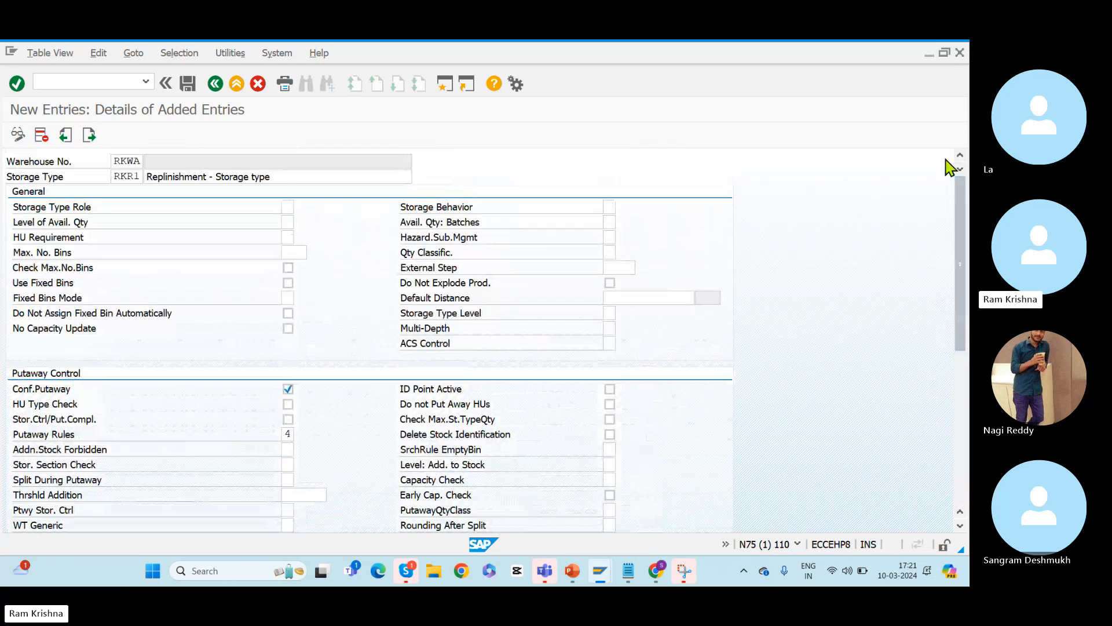
left_click(187, 84)
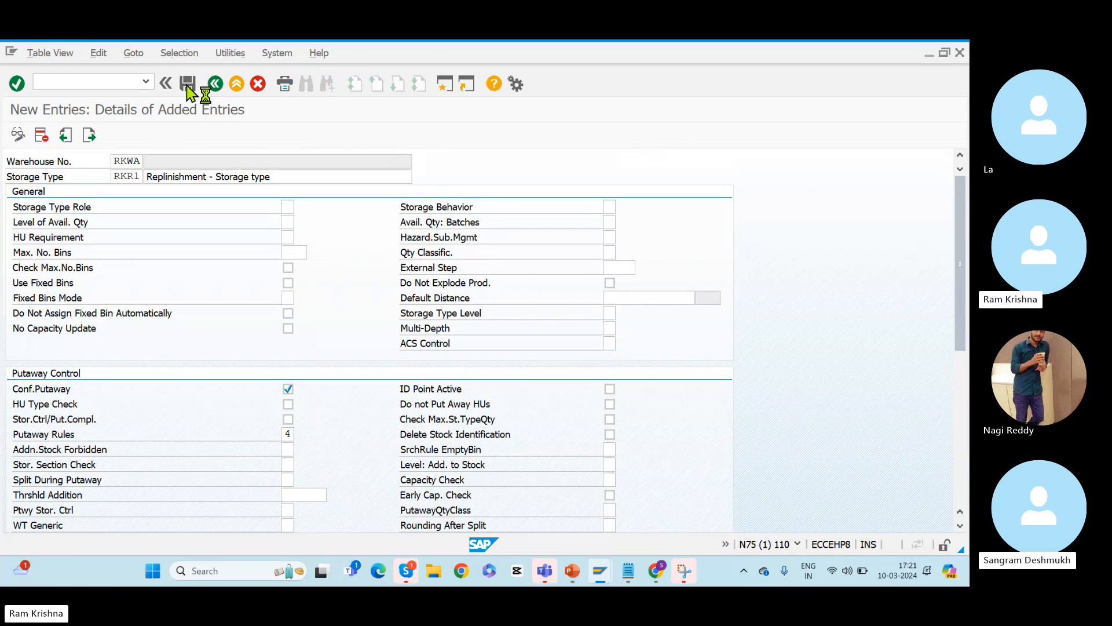
left_click(259, 292)
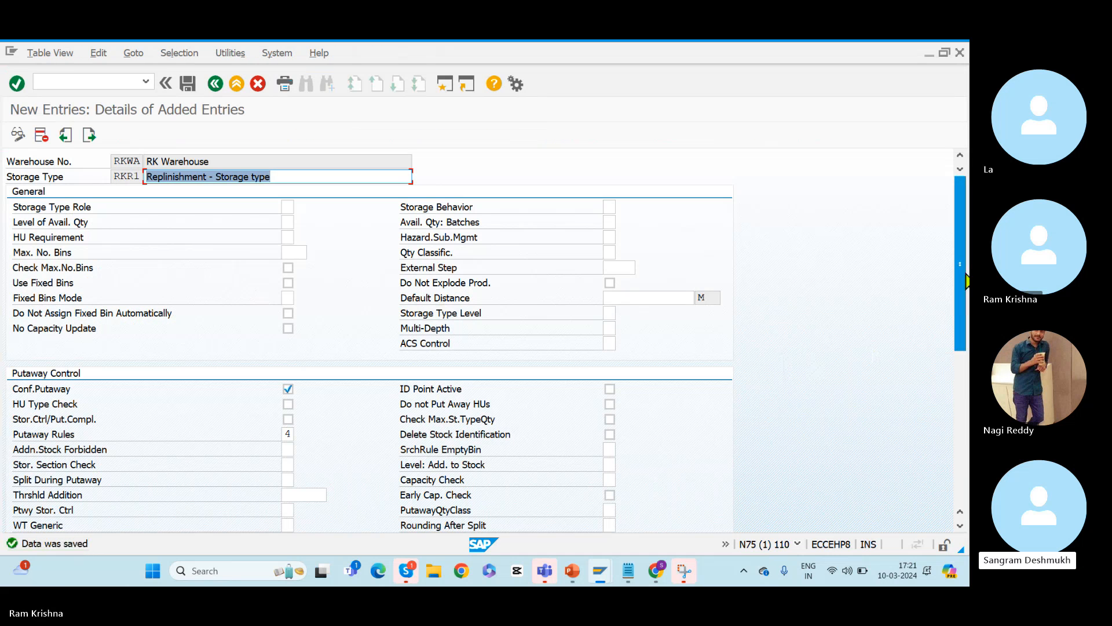
left_click(288, 206)
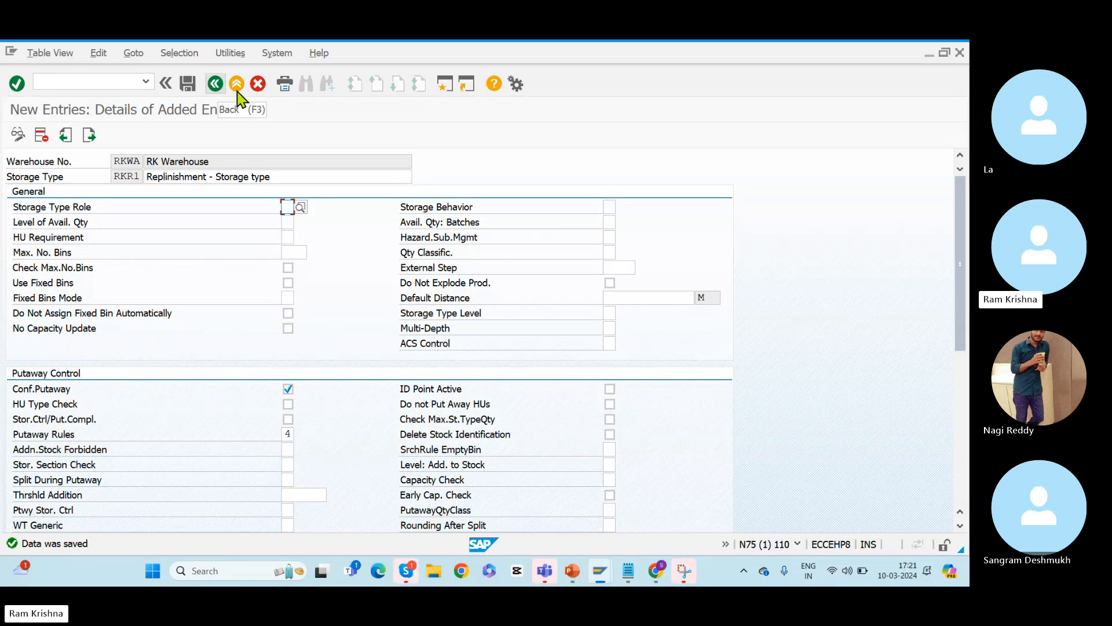
scroll(943, 420, "down", 5)
left_click_drag(940, 414, 953, 173)
left_click(215, 86)
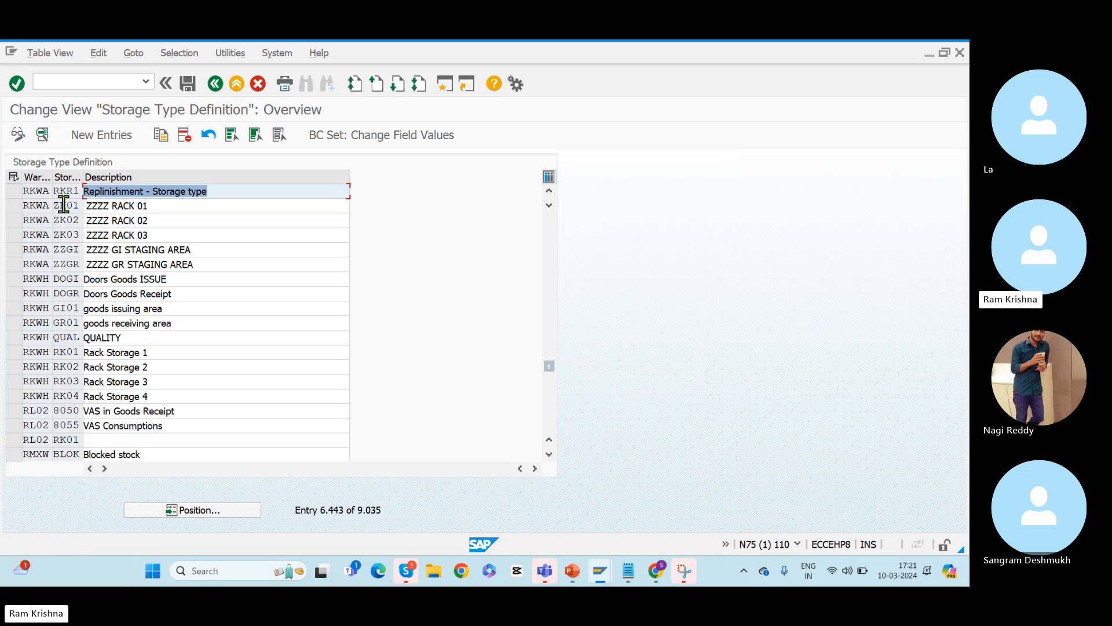
Step: Copy storage type RKR1 of warehouse RKWA as a new storage type RKR2
left_click(13, 191)
left_click(162, 135)
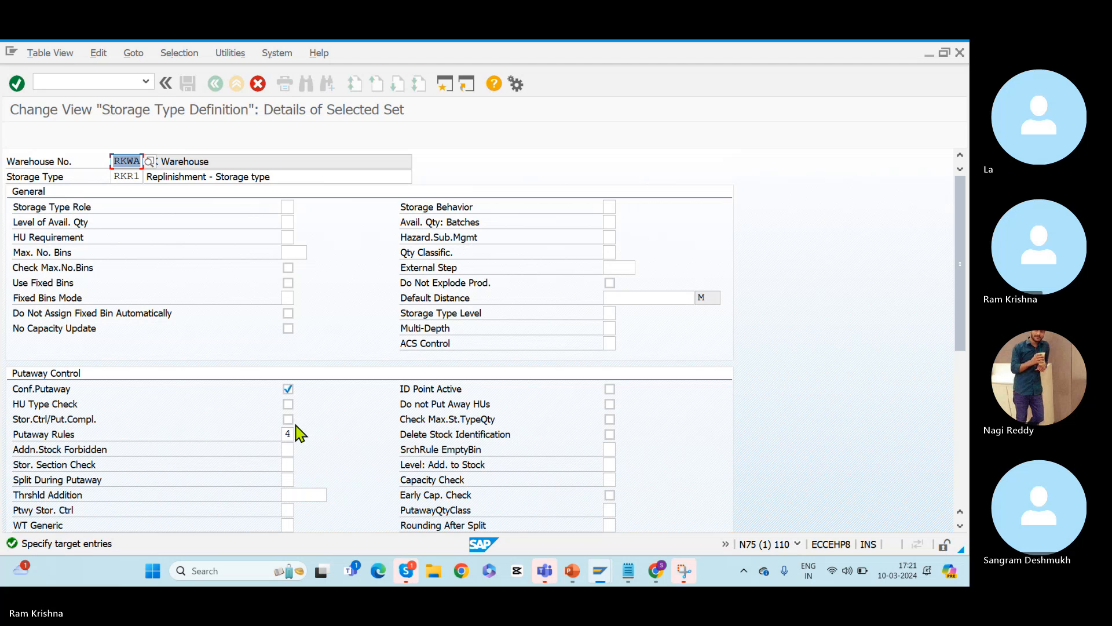
left_click(134, 175)
left_click_drag(134, 175, 165, 175)
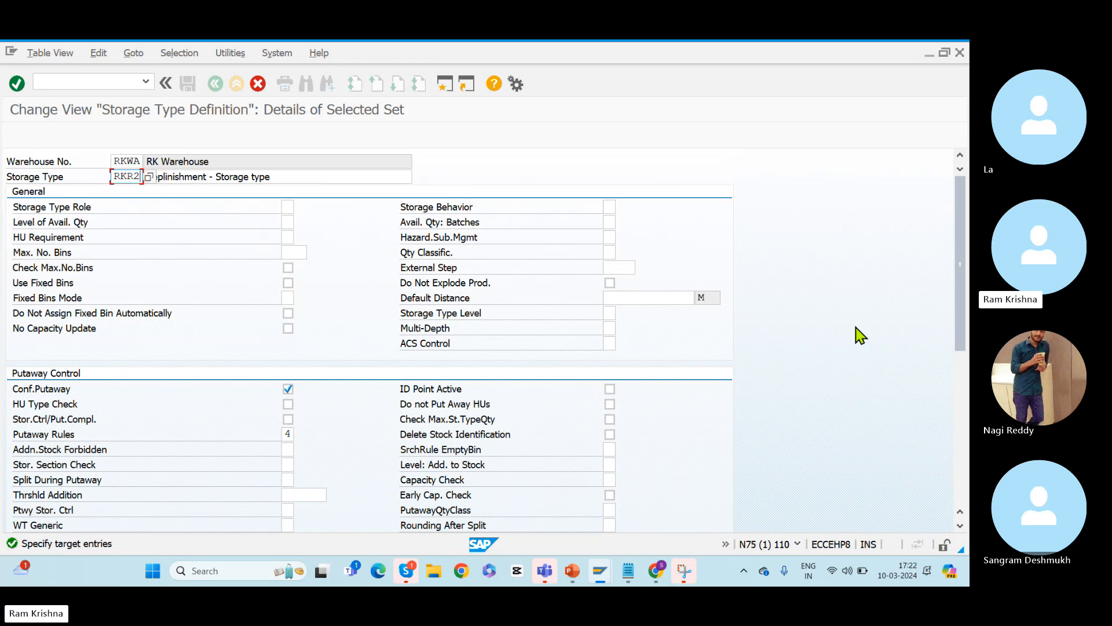
Step: Set the replenishment level of storage type RKR2 to the blank entry, Storage Bin Level for Fixed
left_click_drag(961, 220, 955, 399)
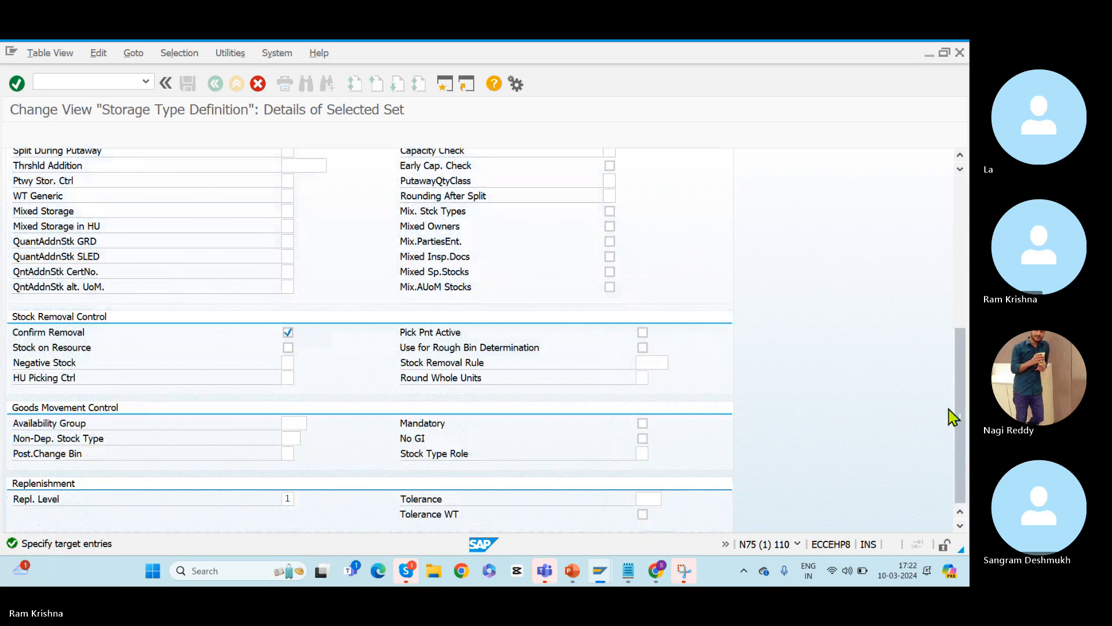
left_click(294, 498)
left_click(304, 500)
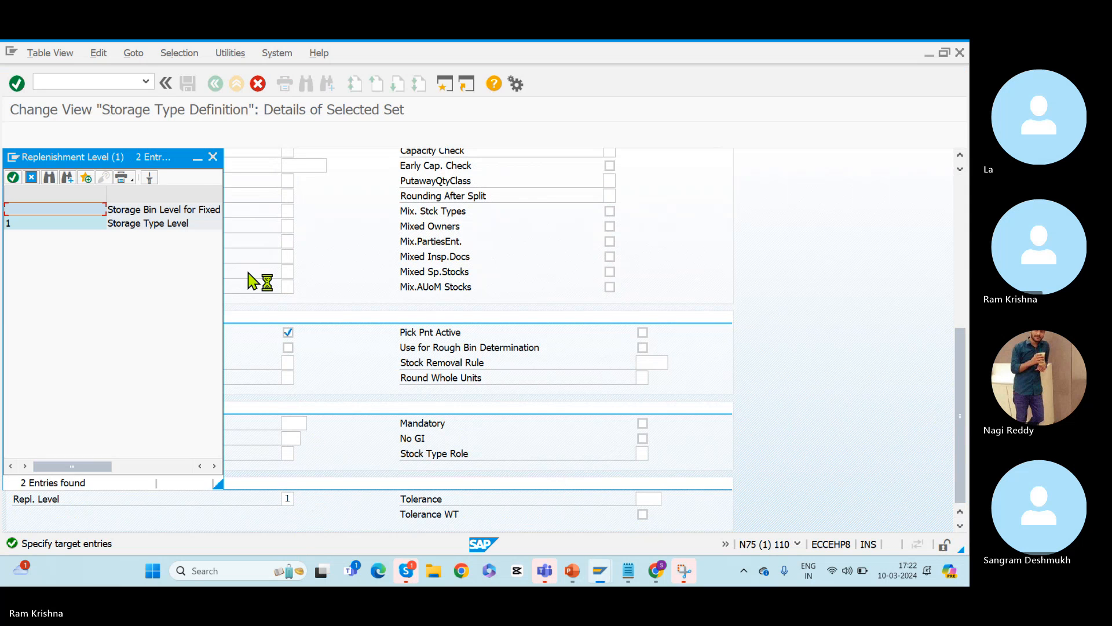
double_click(150, 209)
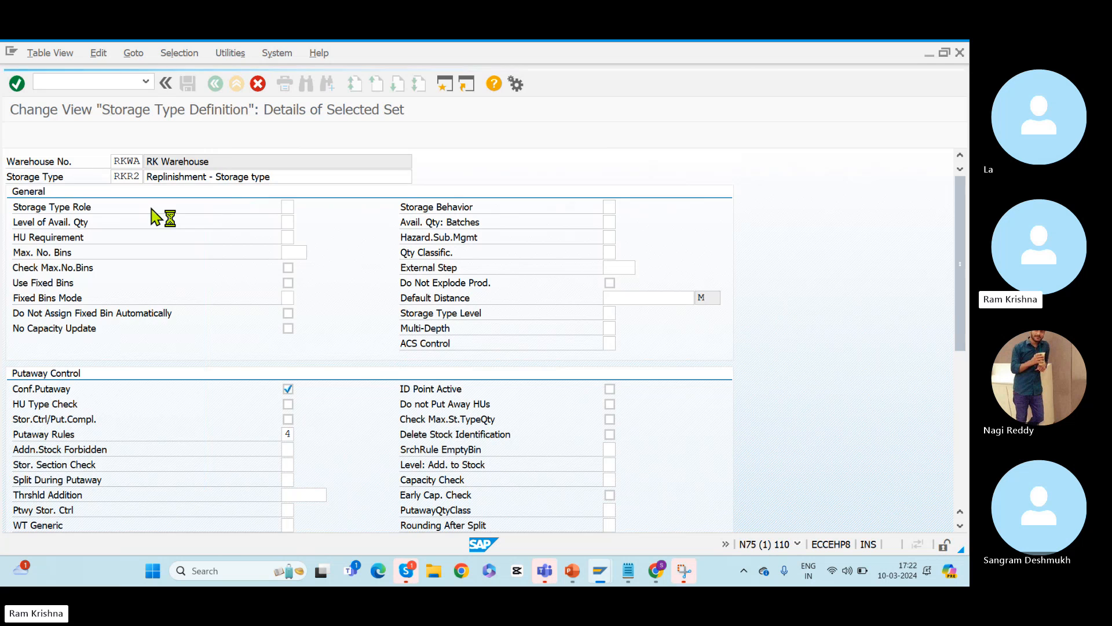
Step: Check the copied settings of storage type RKR2, confirm the copy and save it
left_click(960, 261)
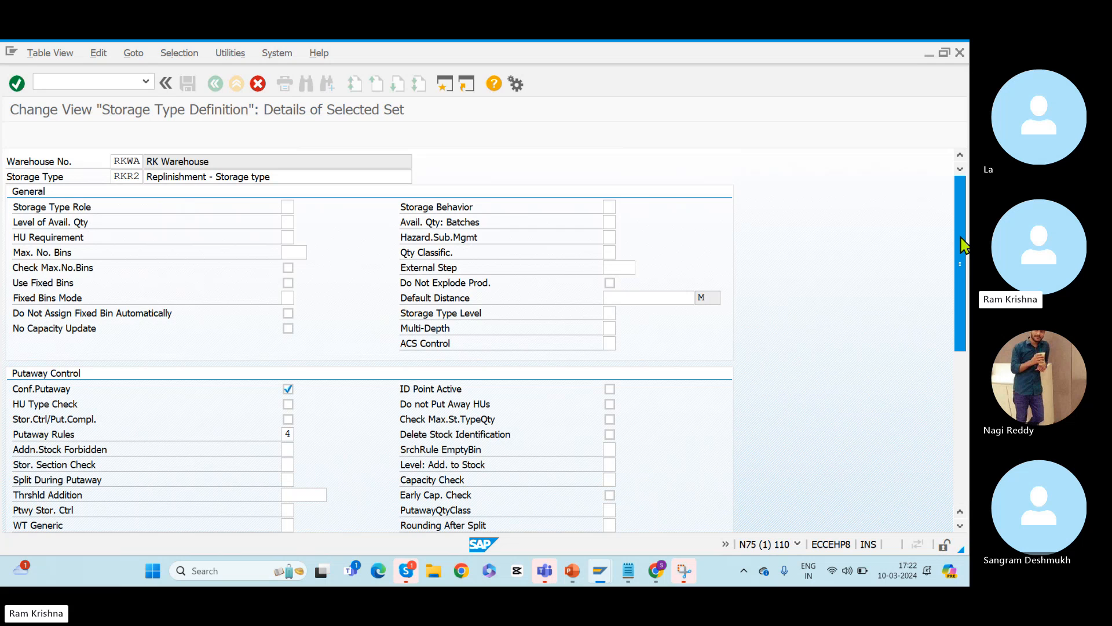
mouse_move(962, 244)
left_mouse_down()
mouse_move(948, 534)
mouse_move(969, 333)
mouse_move(959, 246)
left_mouse_up()
left_click_drag(928, 478, 968, 222)
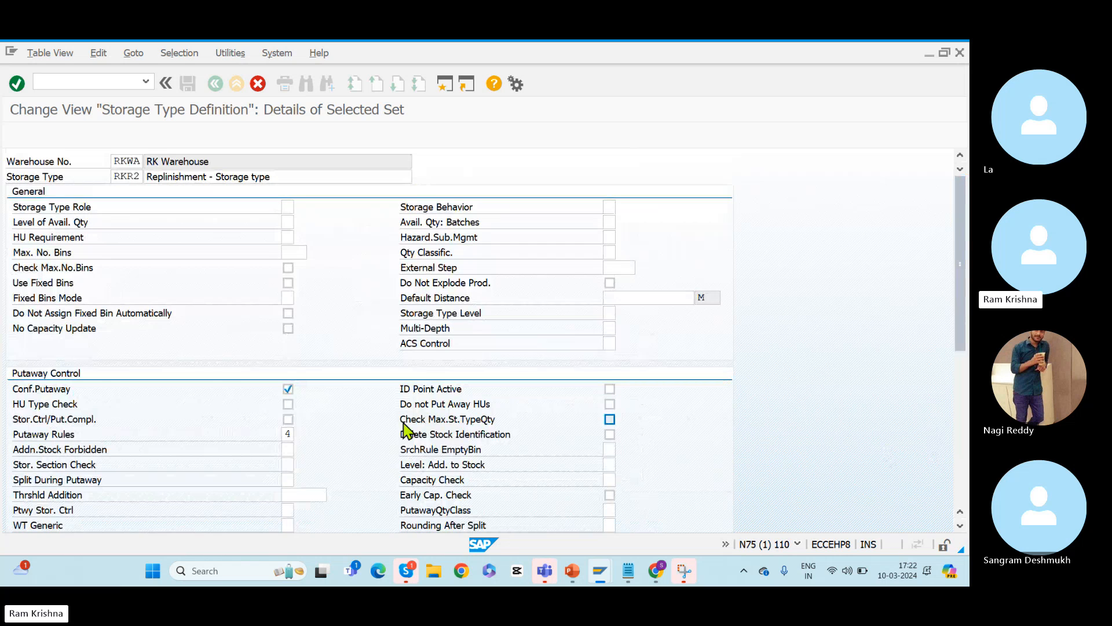
left_click(961, 411)
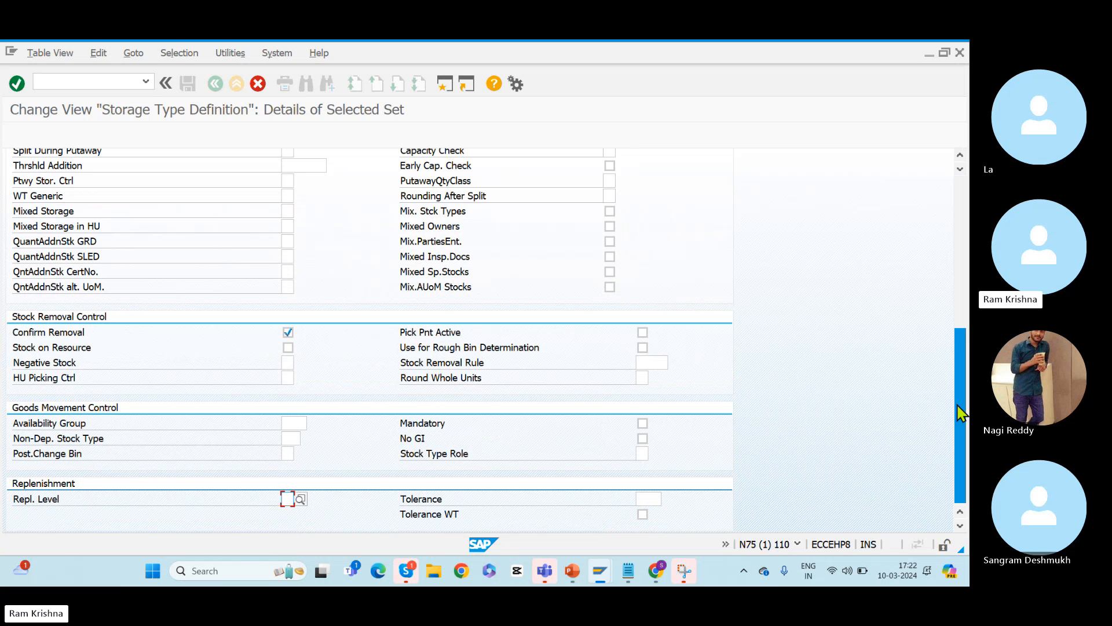
left_click(291, 423)
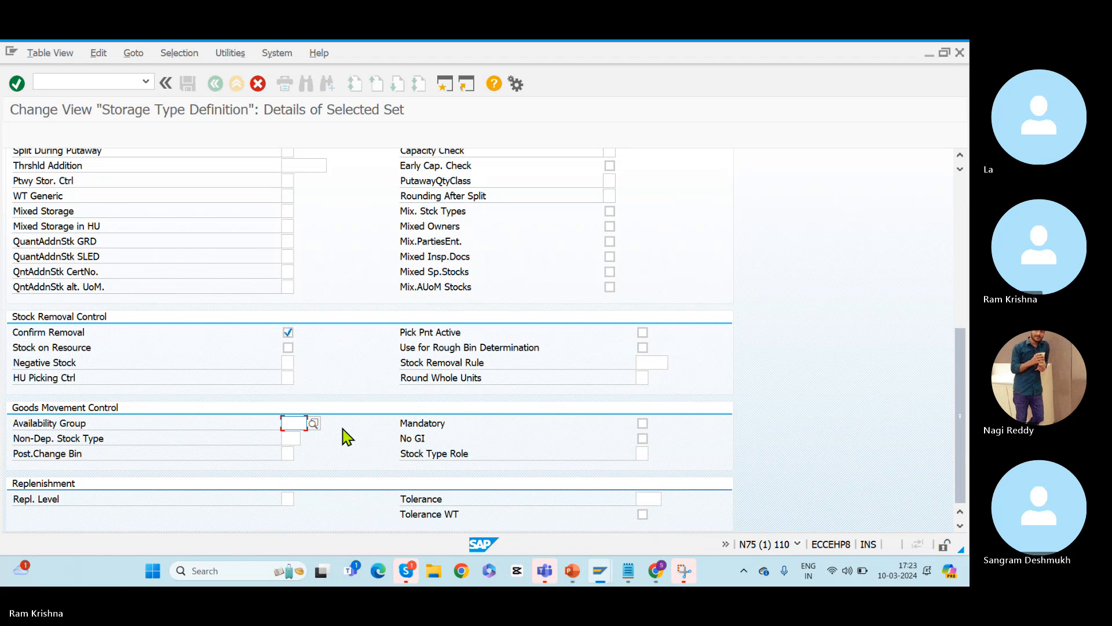
left_click(960, 197)
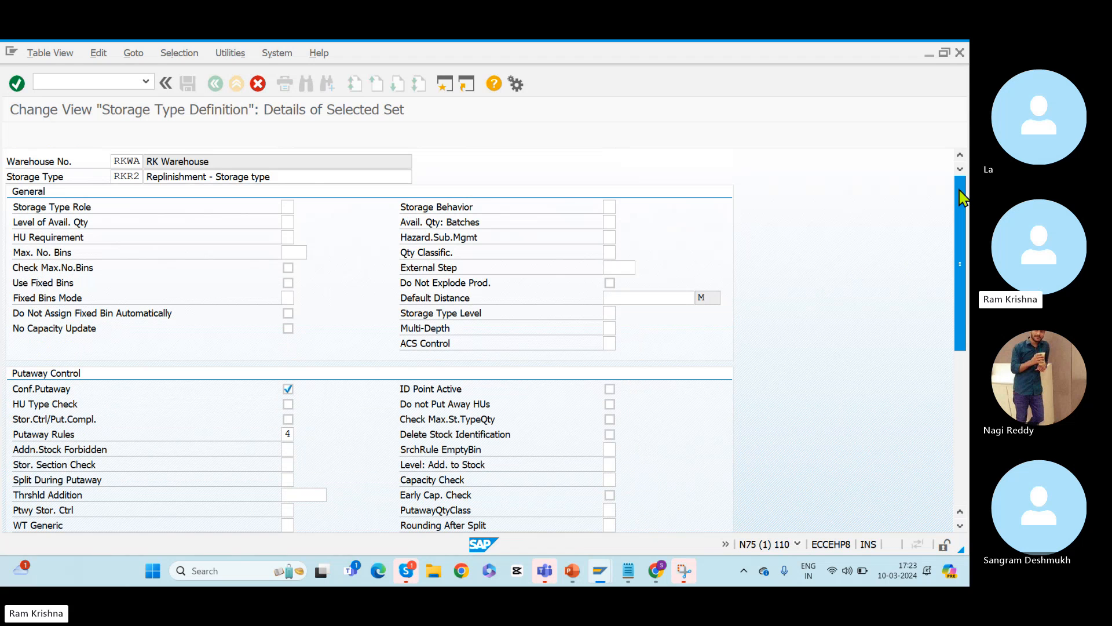
key("Return")
left_click(189, 86)
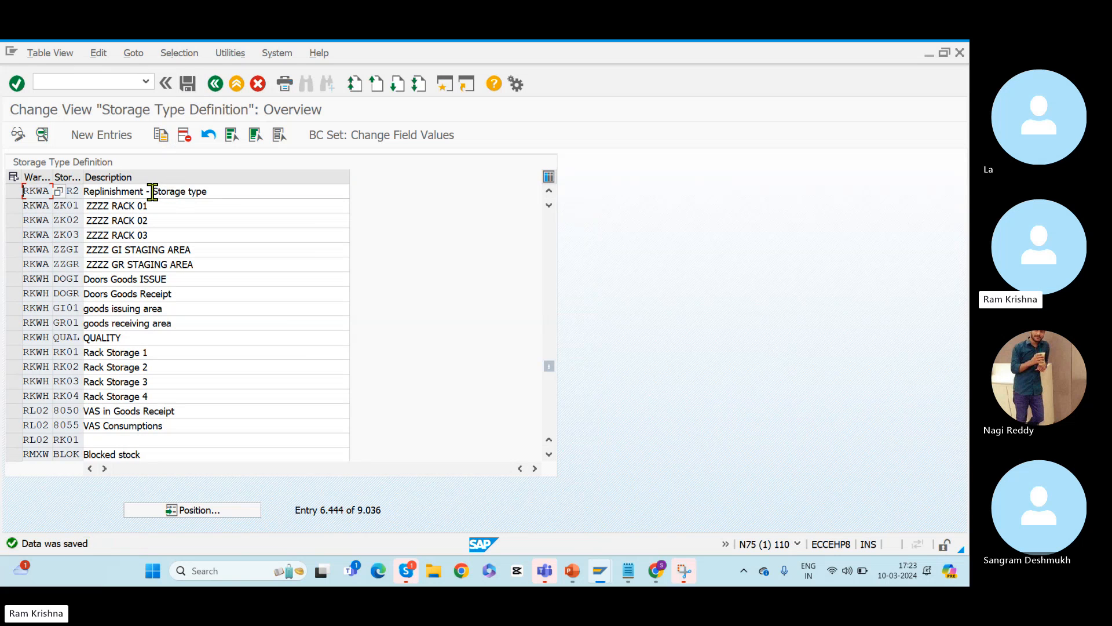
Step: Change the description of storage type RKR2 to "Replinishment - Storage Bin" and save the change
left_click_drag(152, 191, 236, 185)
left_click(236, 184)
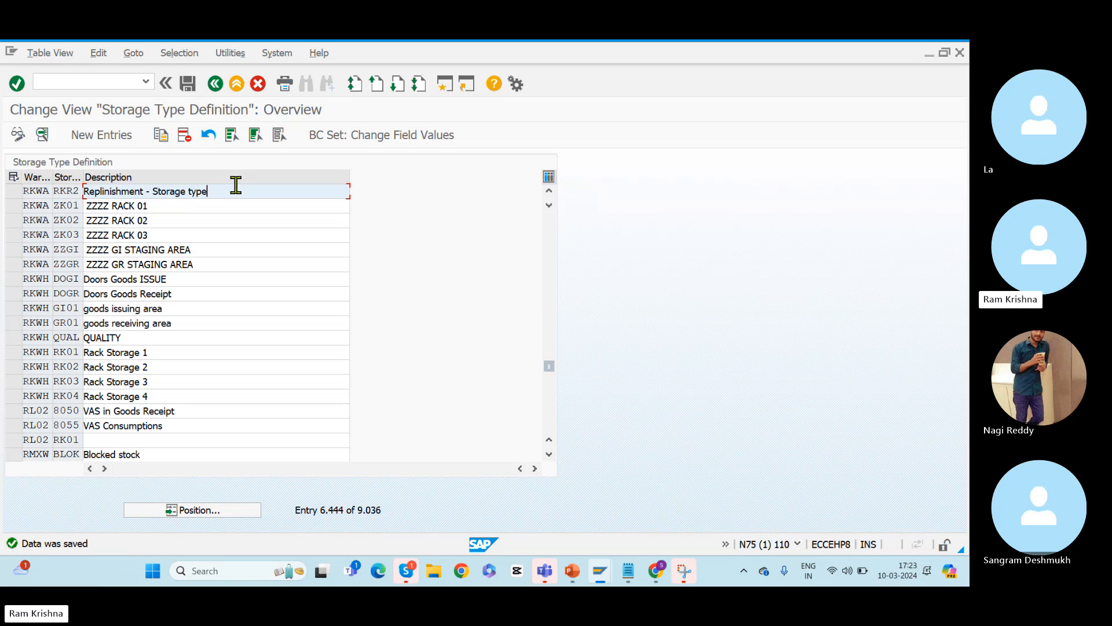
key("BackSpace")
key("BackSpace")
key("BackSpace")
key("BackSpace")
type("B")
key("Return")
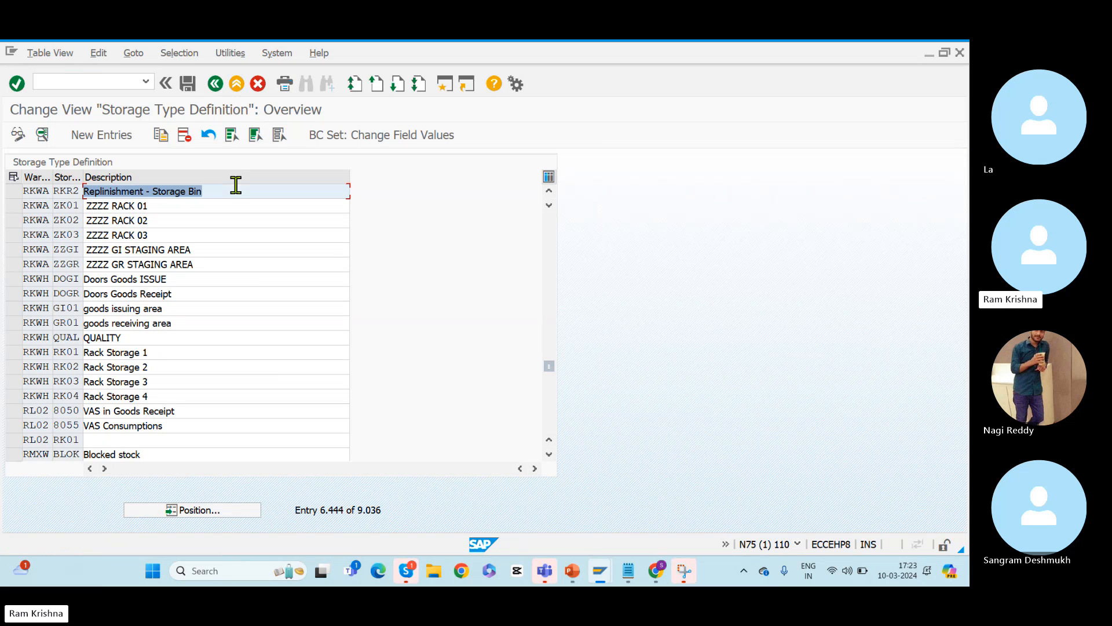
left_click(187, 84)
Step: Open the details of storage type RKR2 in warehouse RKWA
left_click(37, 194)
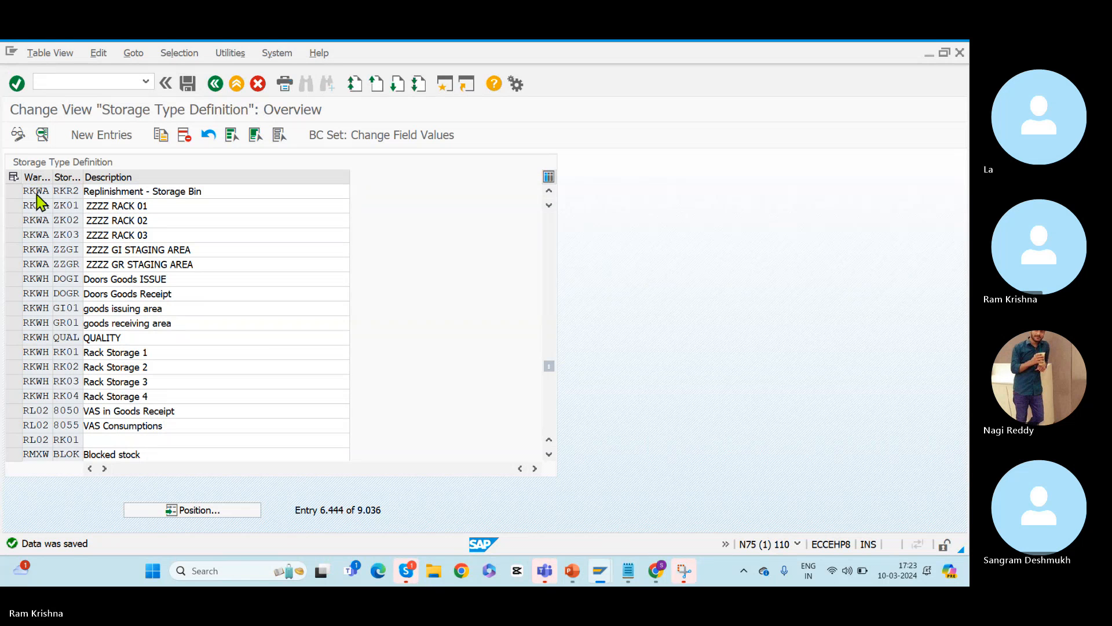
double_click(36, 196)
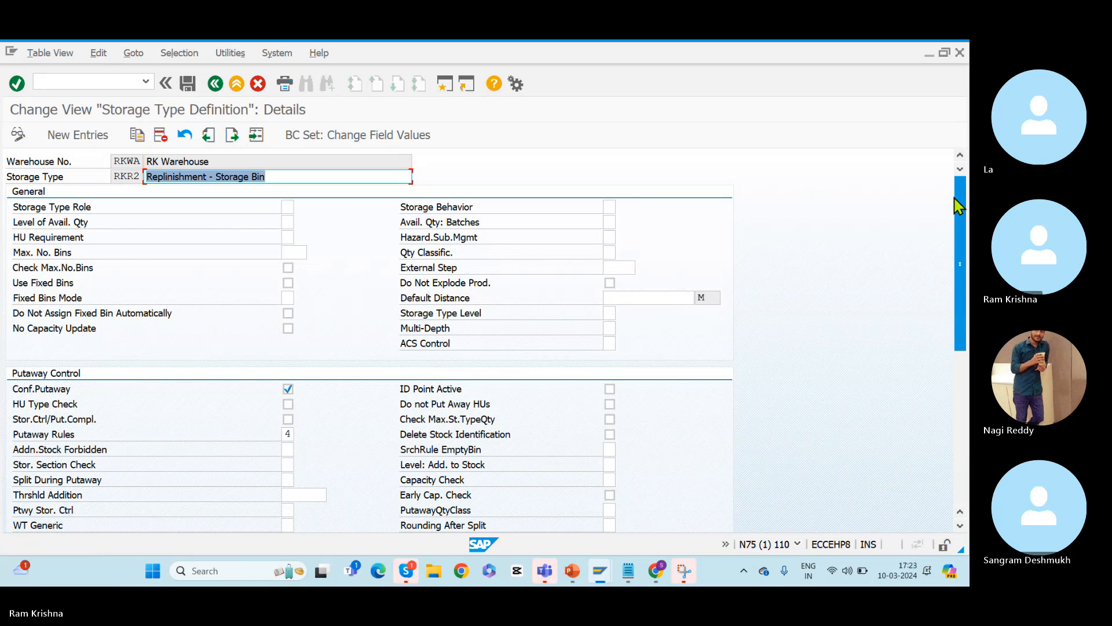
mouse_move(959, 211)
left_mouse_down()
mouse_move(944, 380)
mouse_move(958, 212)
left_mouse_up()
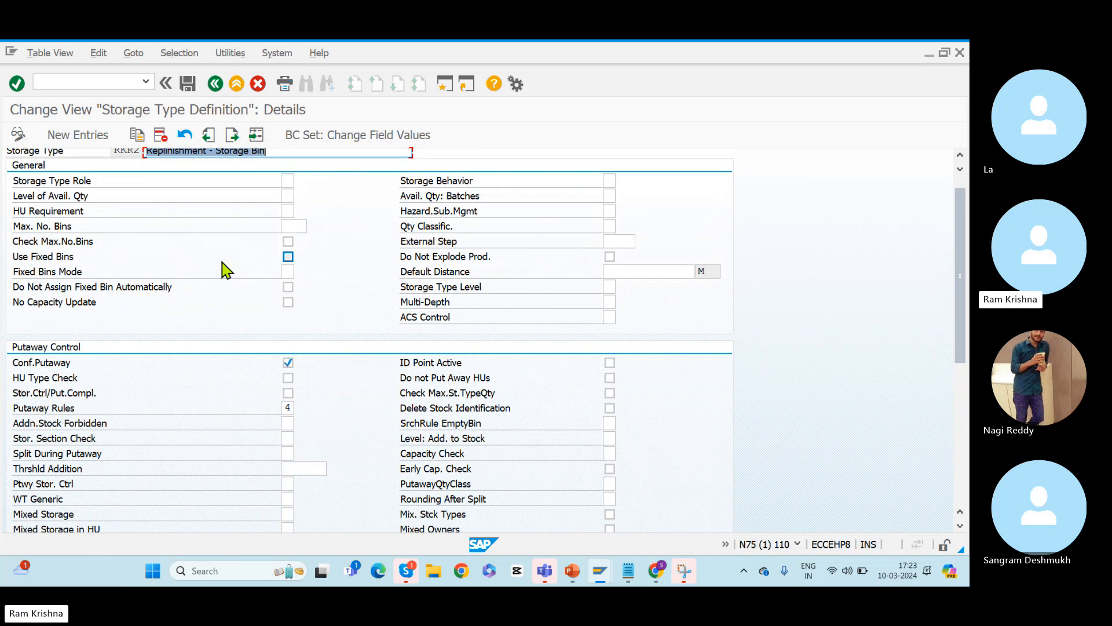
Step: Activate Use Fixed Bins for storage type RKR2, check it against the Class 1- EWM slide's replenishment levels, and try to save
left_click(287, 256)
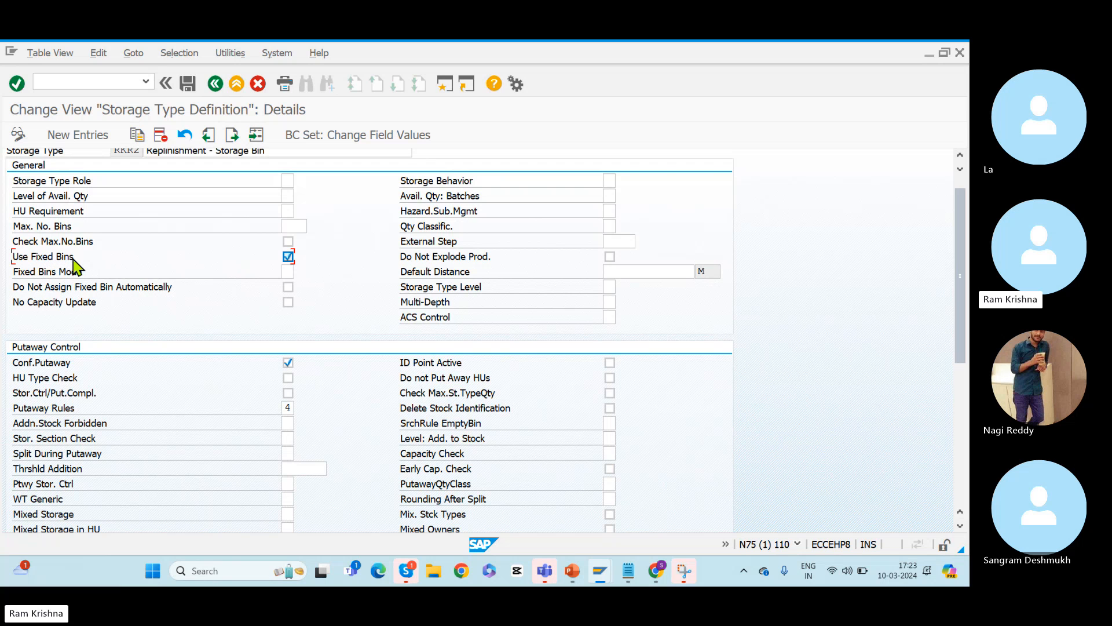
key("alt+Tab")
key("alt+Tab")
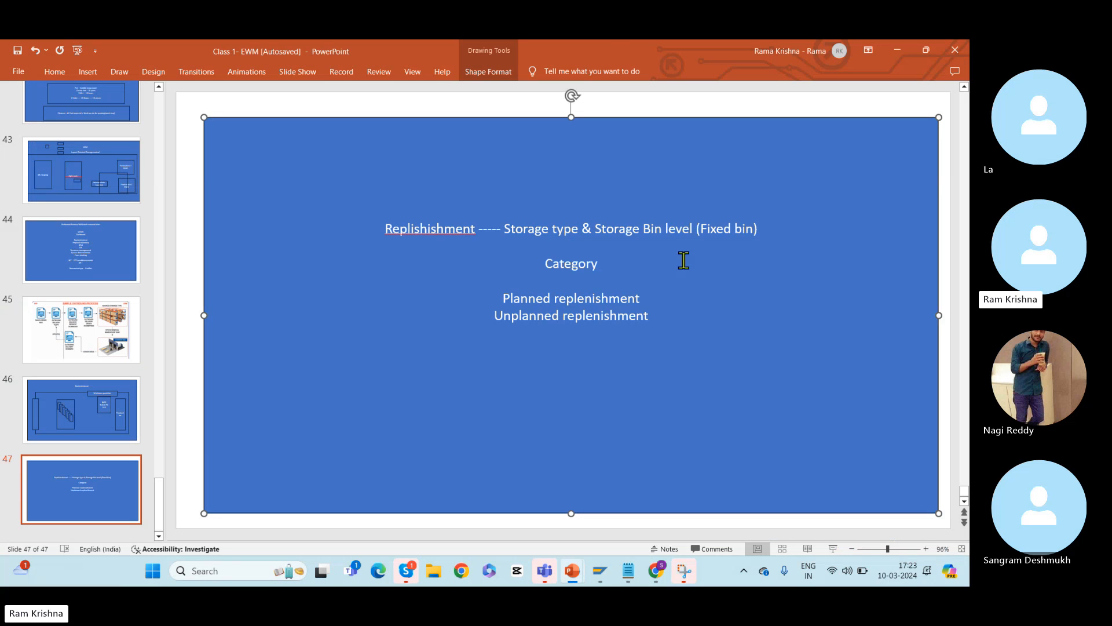
left_click_drag(699, 228, 765, 237)
key("alt+Tab")
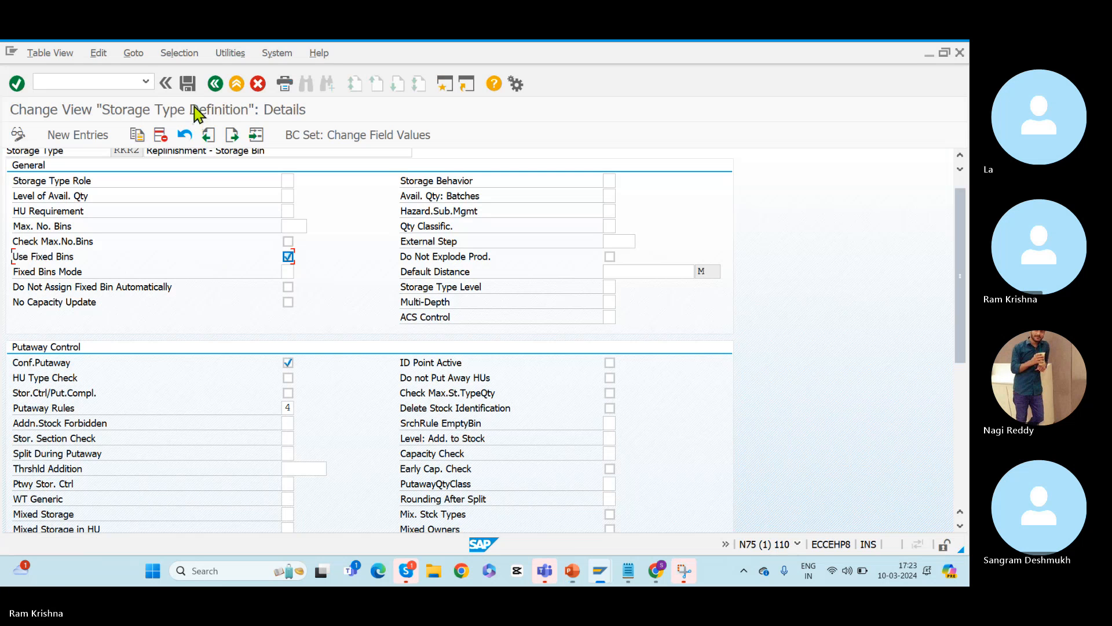
left_click(188, 84)
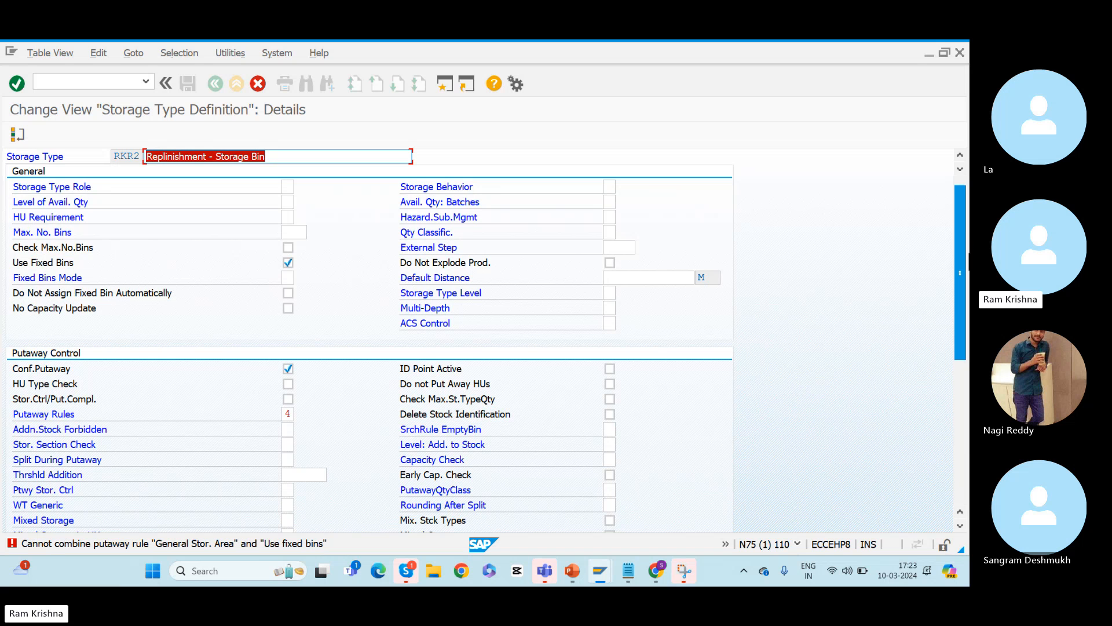
Step: Set the putaway rule of storage type RKR2 to 5, Empty Bin, and save the change
scroll(961, 250, "down", 5)
scroll(961, 250, "up", 3)
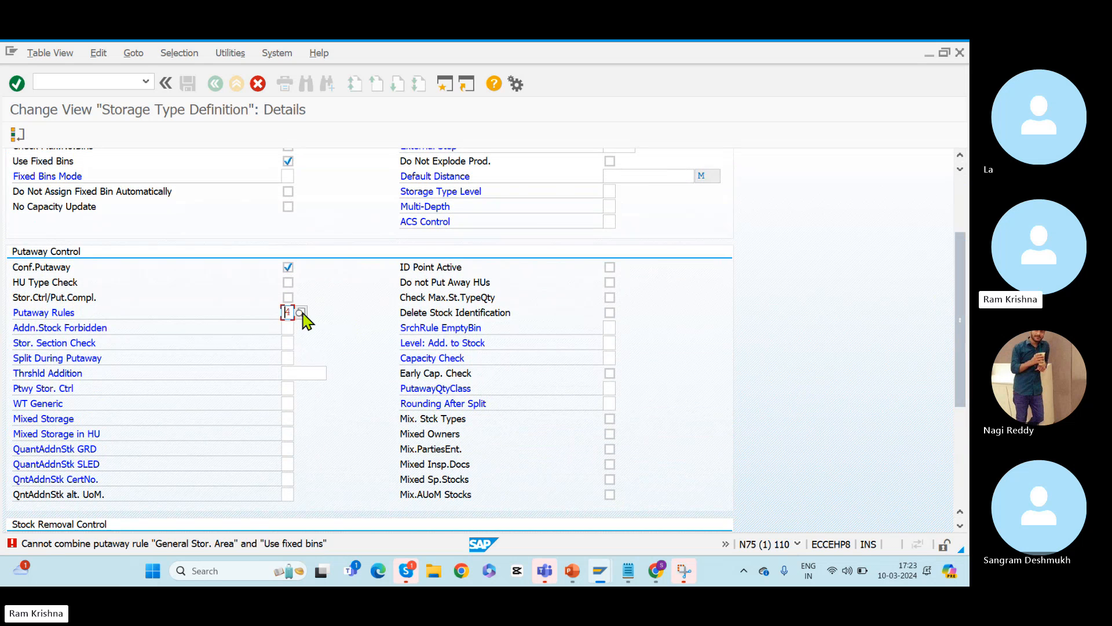
left_click(302, 313)
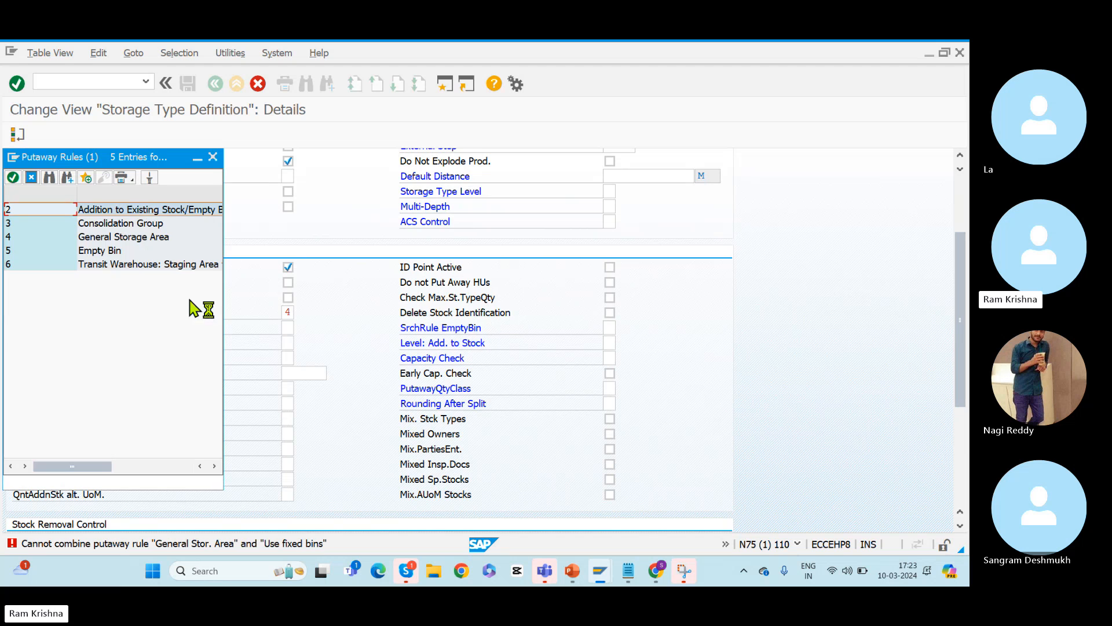
left_click(87, 252)
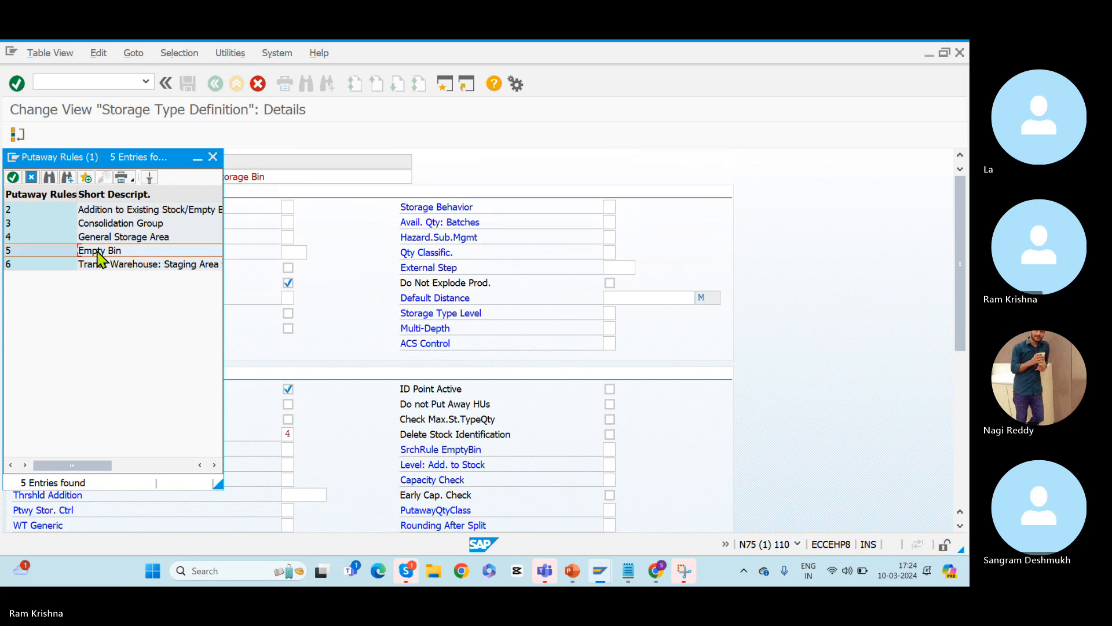
double_click(96, 251)
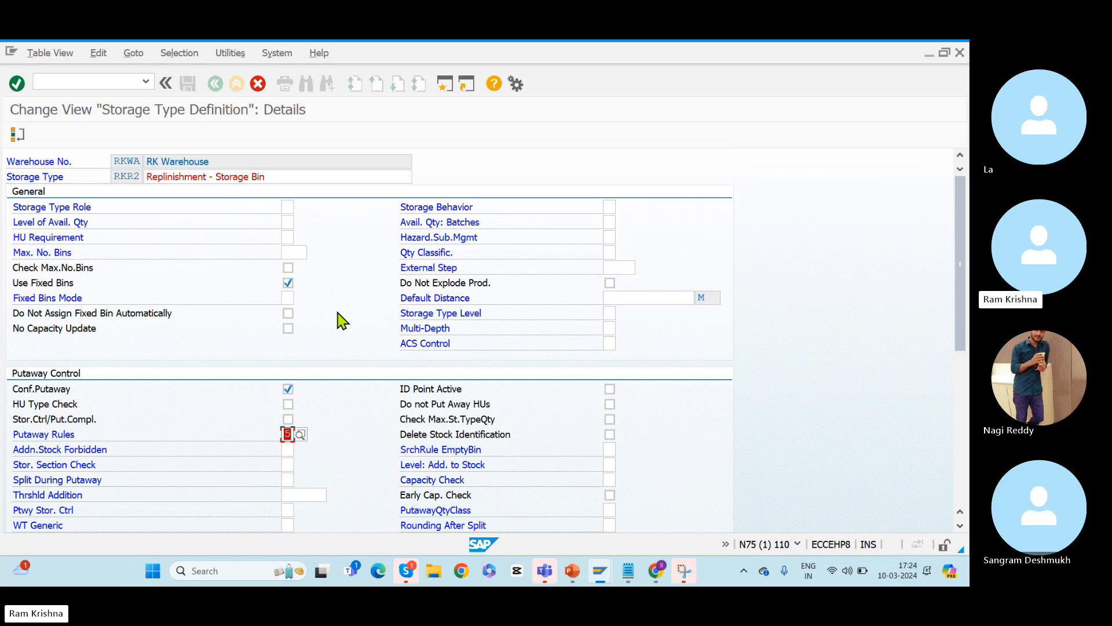
key("Return")
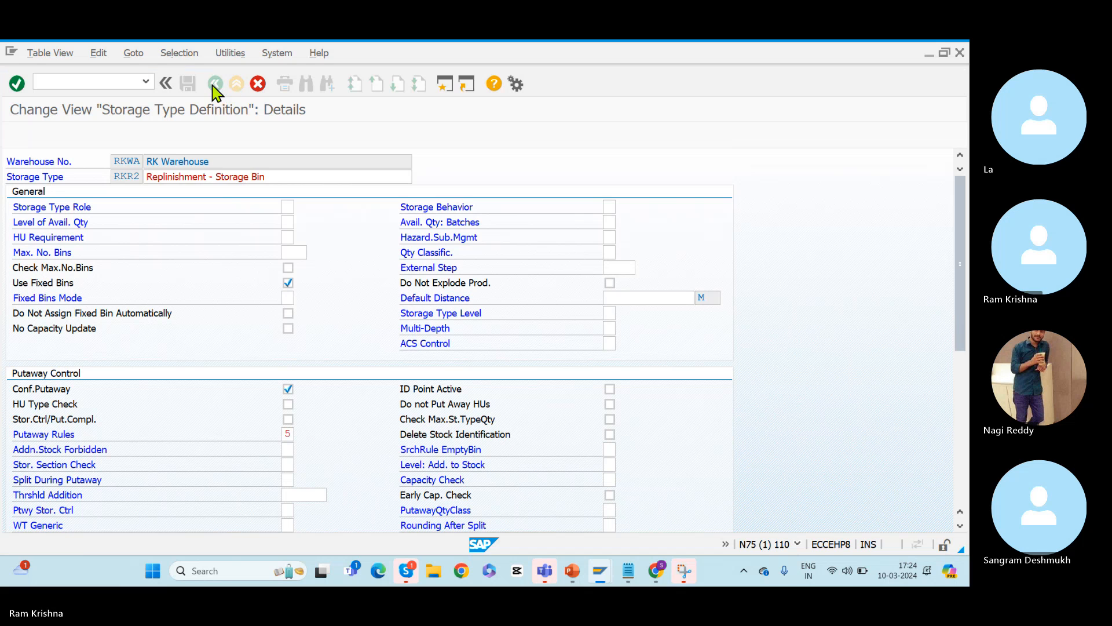
left_click(187, 83)
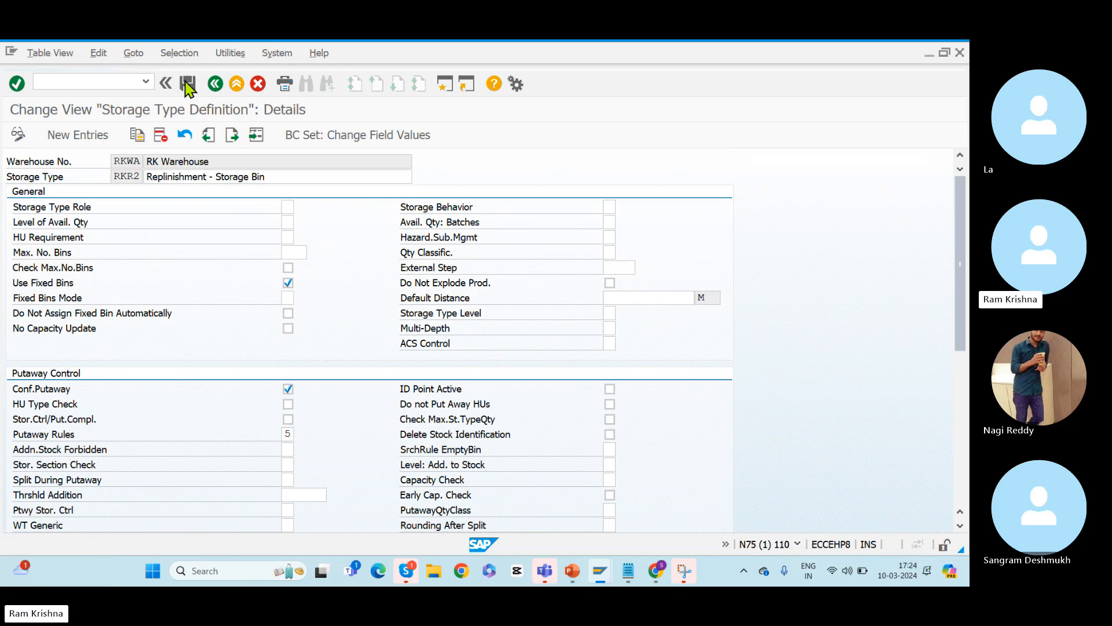
left_click(291, 430)
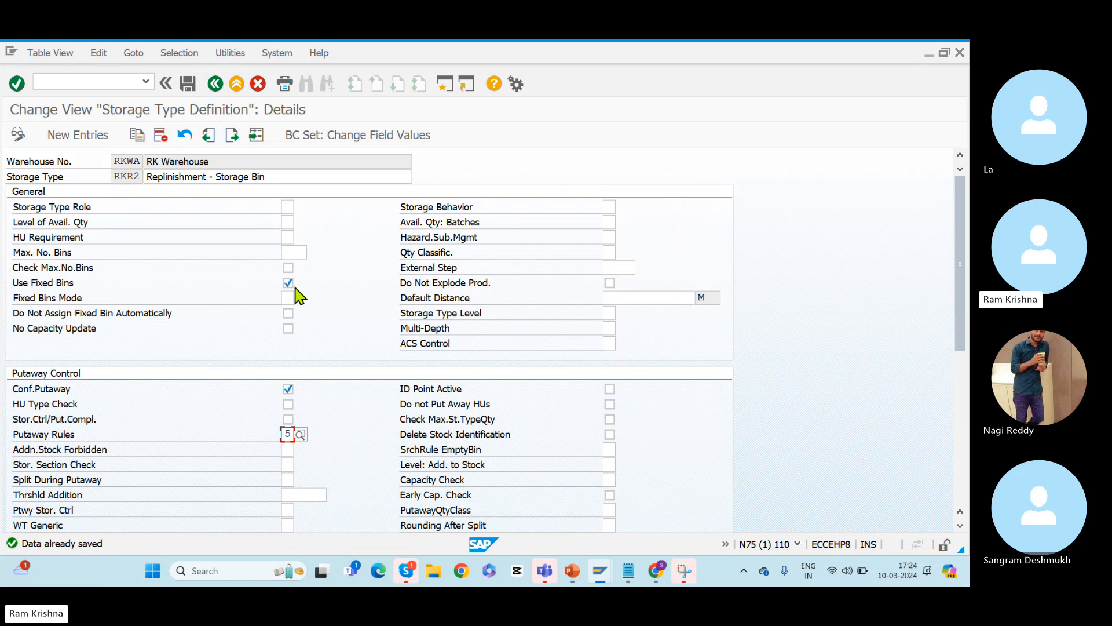
Step: Return to the implementation guide and open Activate Replenishment Strategies in Storage Types within Replenishment Control of Internal Warehouse Processes
left_click(213, 87)
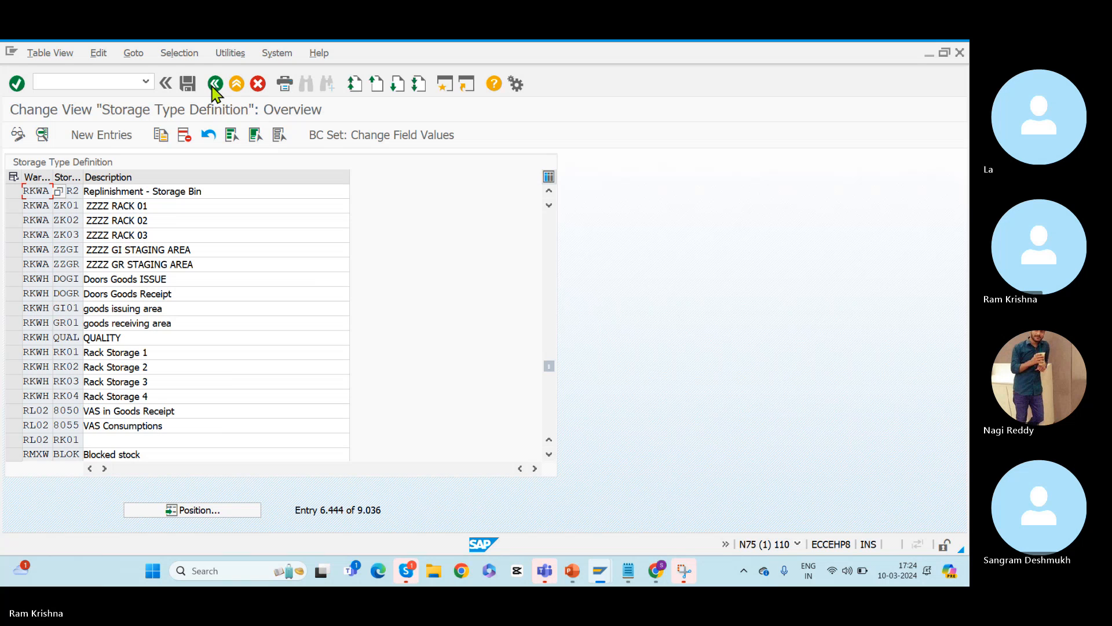
left_click(215, 84)
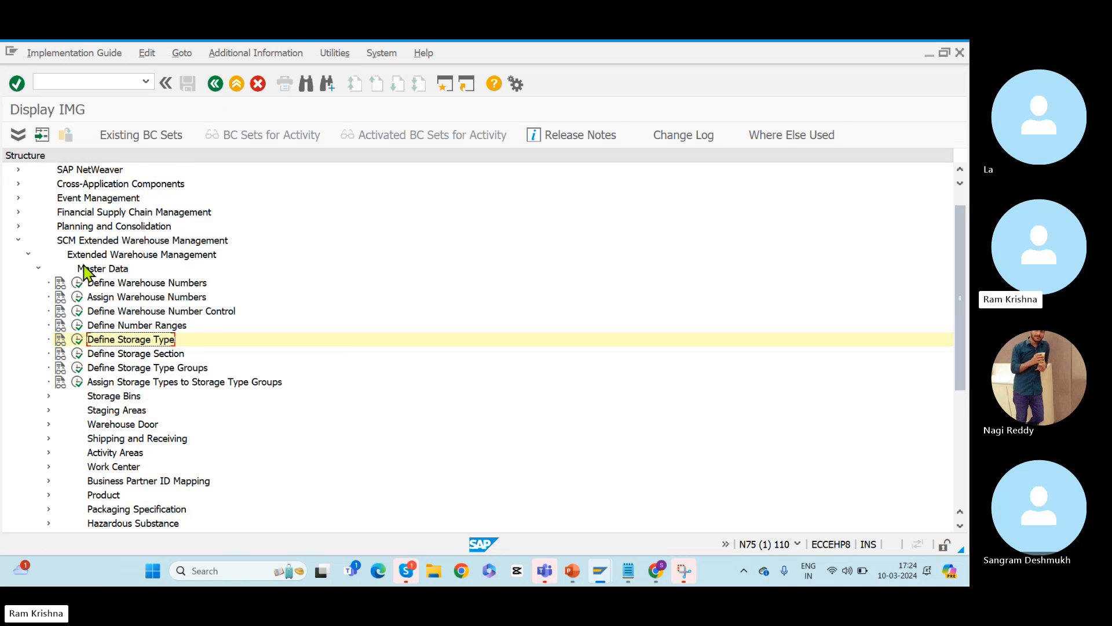
left_click(38, 268)
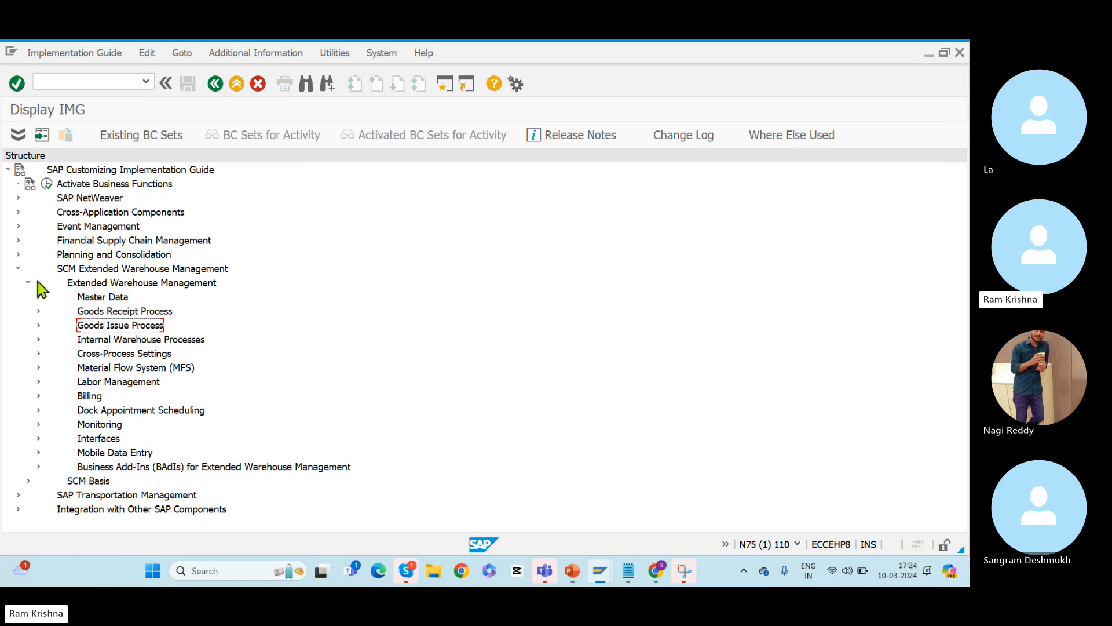
left_click(38, 339)
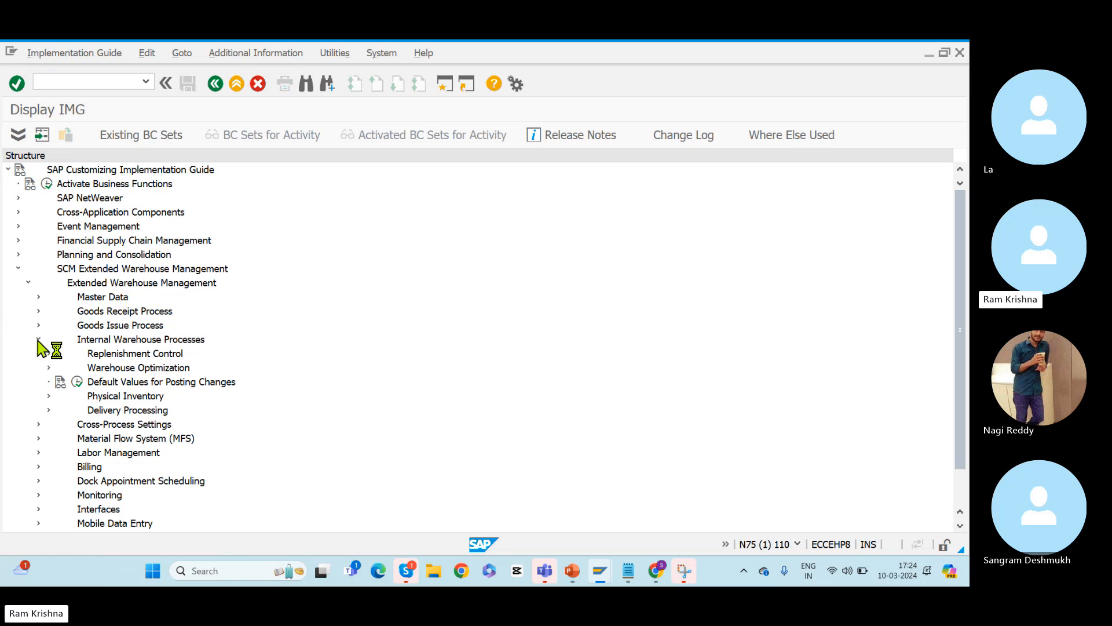
left_click(122, 354)
left_click(48, 353)
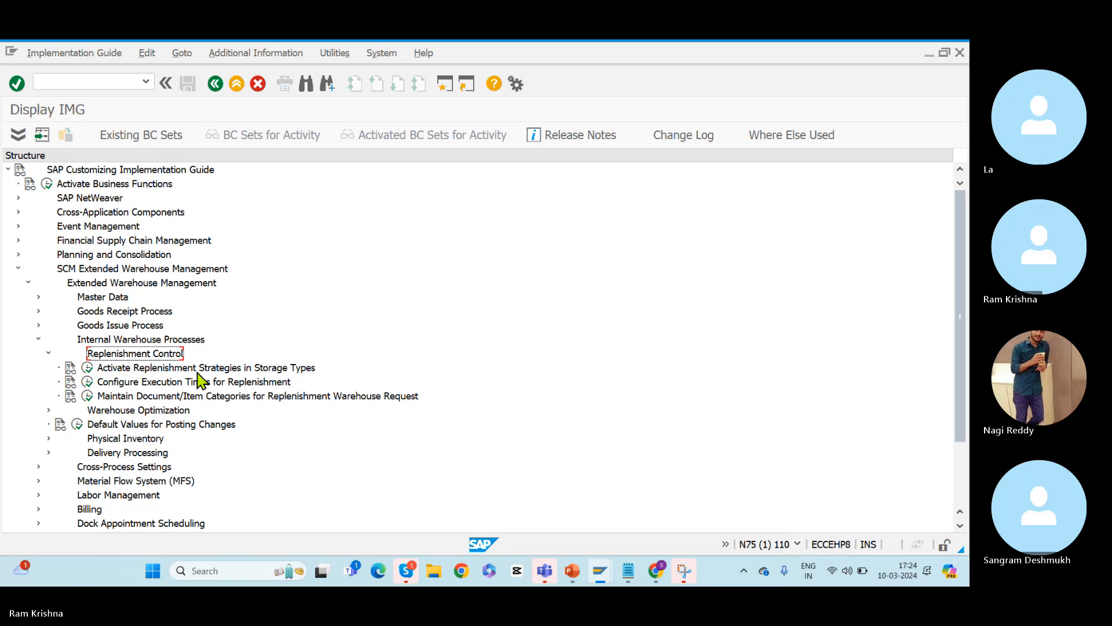
left_click(168, 370)
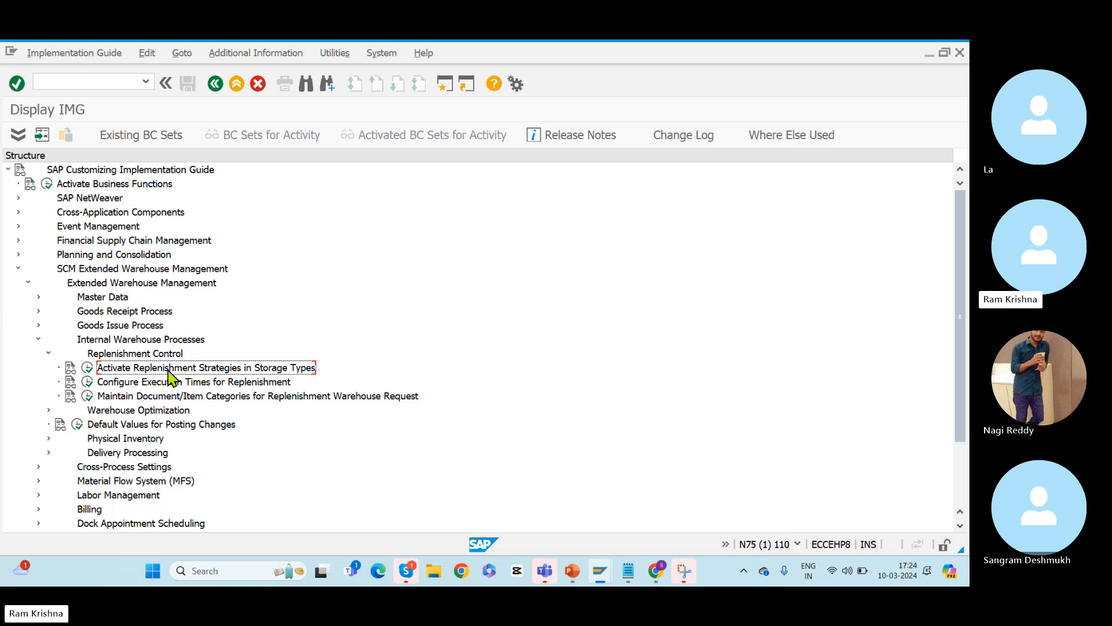
left_click(86, 368)
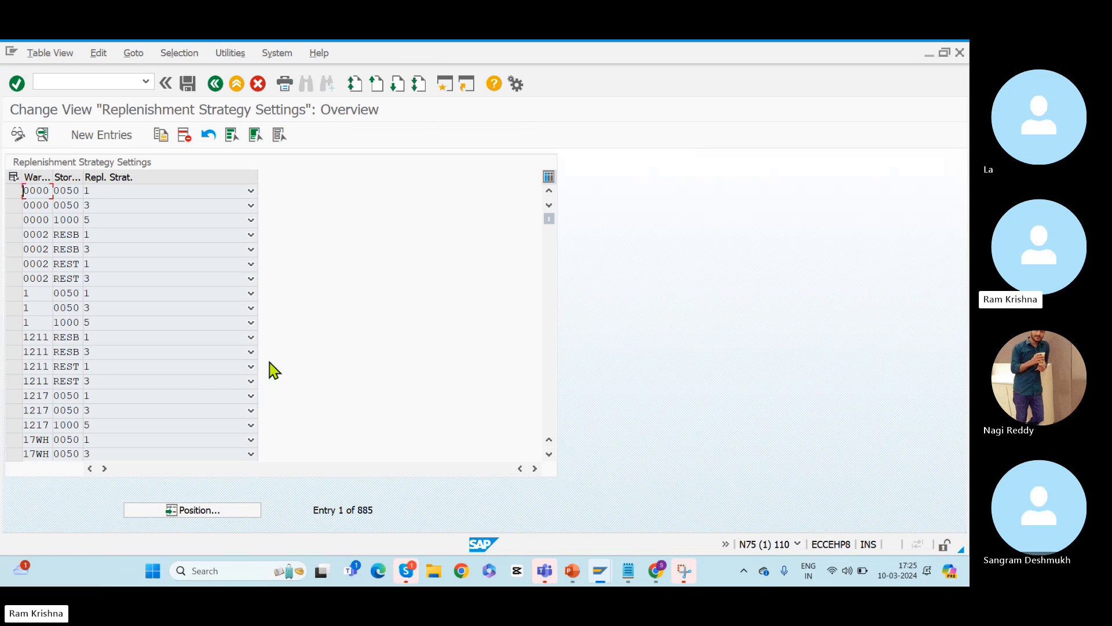
Step: Locate warehouse RKWA in the replenishment strategy settings and select its three entries for storage types 0050 and 1000
left_click(176, 512)
type("srwm")
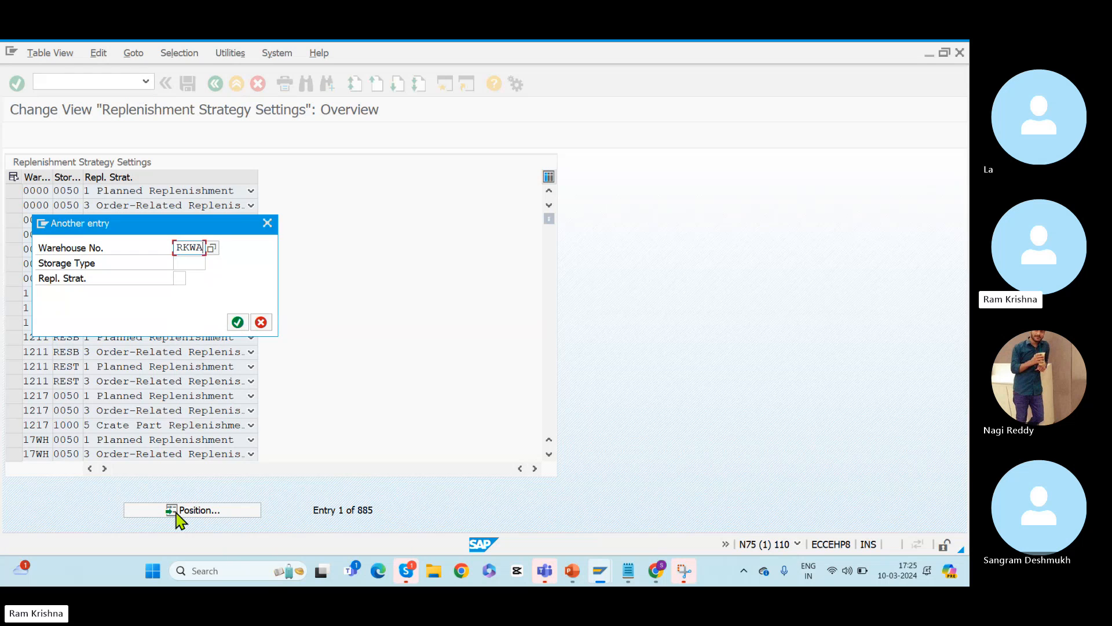
key("Return")
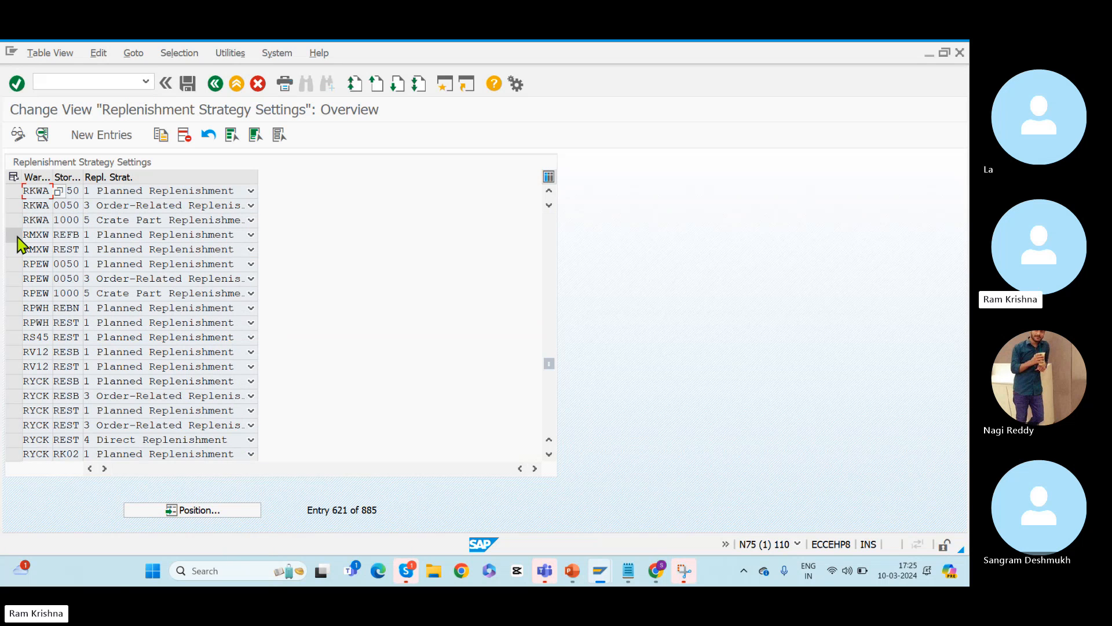
left_click_drag(16, 226, 20, 196)
left_click(167, 135)
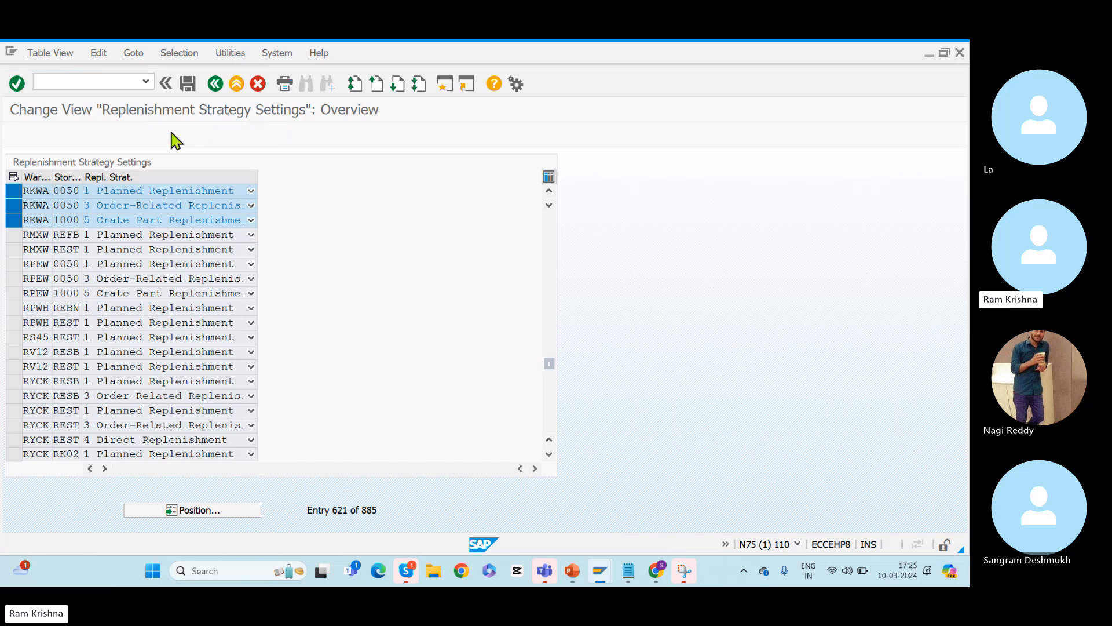
left_click(258, 84)
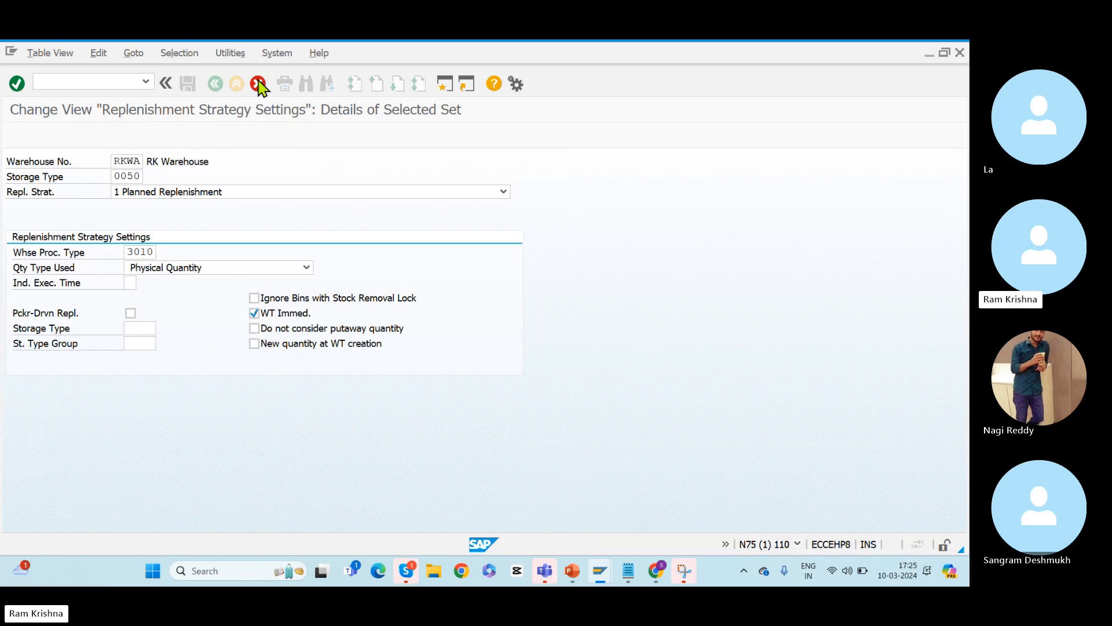
left_click(185, 511)
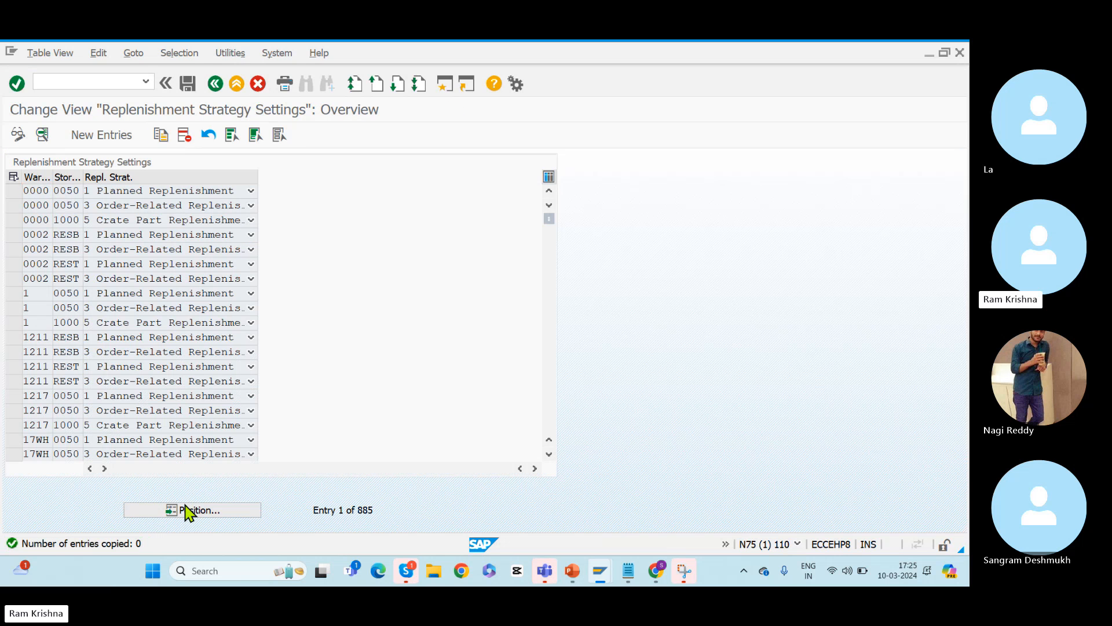
type("RKWA")
key("Return")
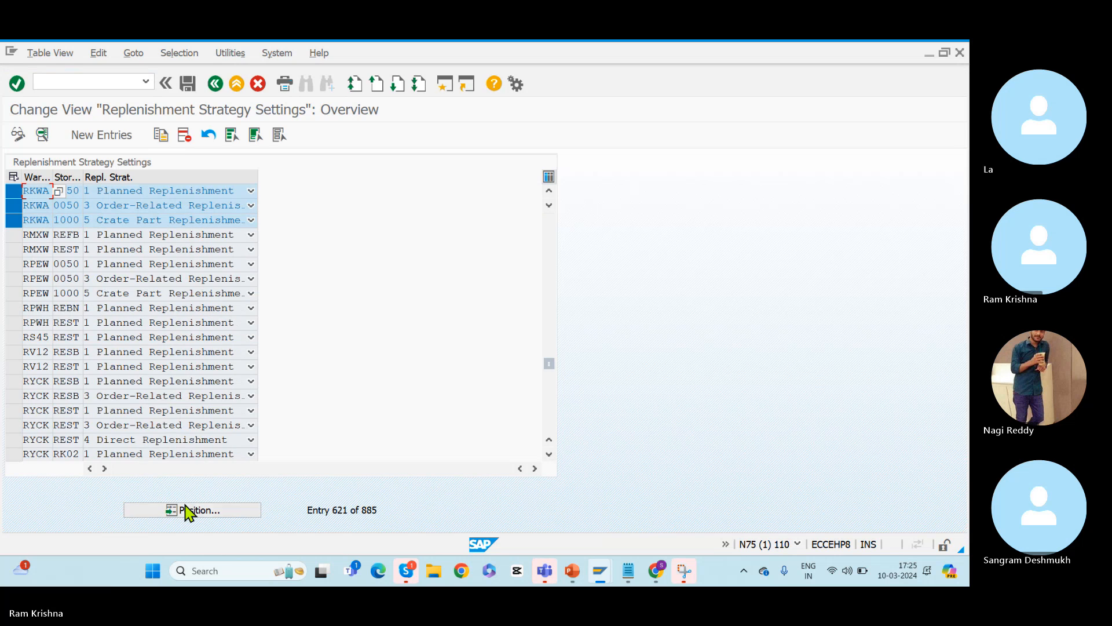
Step: Delete the three selected RKWA replenishment strategy entries and save the deletion in the proposed customizing request
left_click(183, 136)
left_click(187, 83)
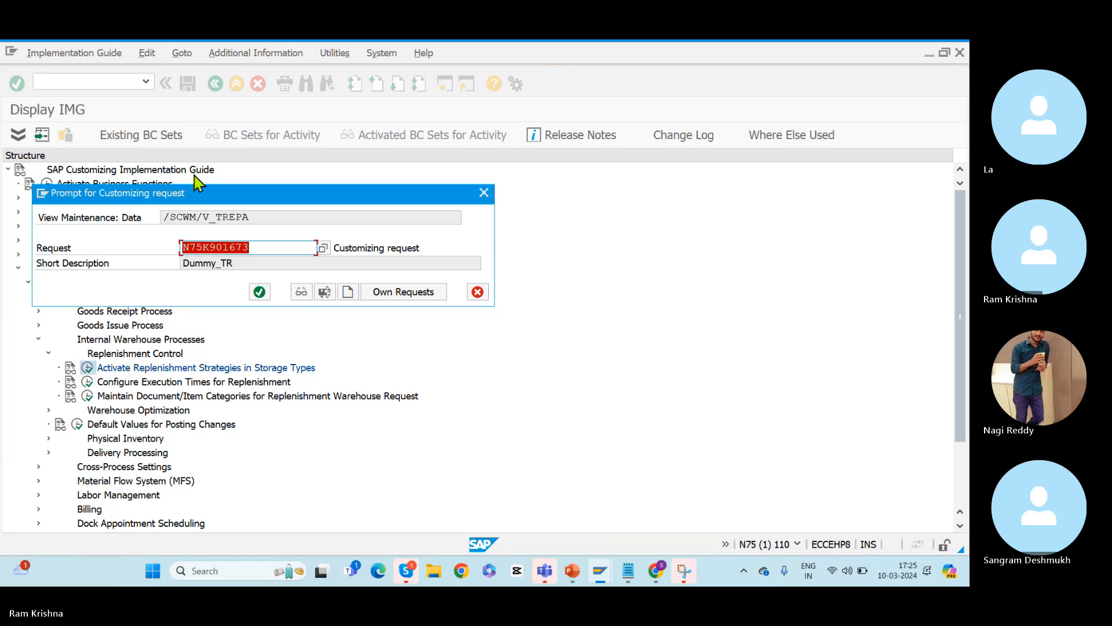
left_click(259, 292)
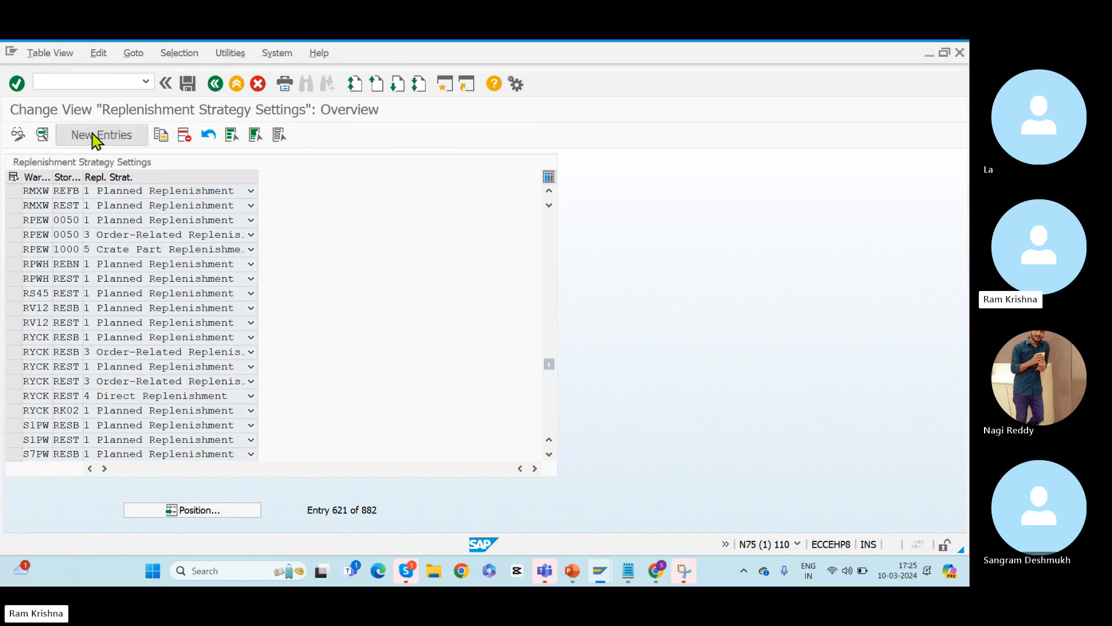
Step: Start a new replenishment strategy entry for warehouse RKWA and storage type RKR1 with strategy 1 Planned Replenishment
left_click(94, 136)
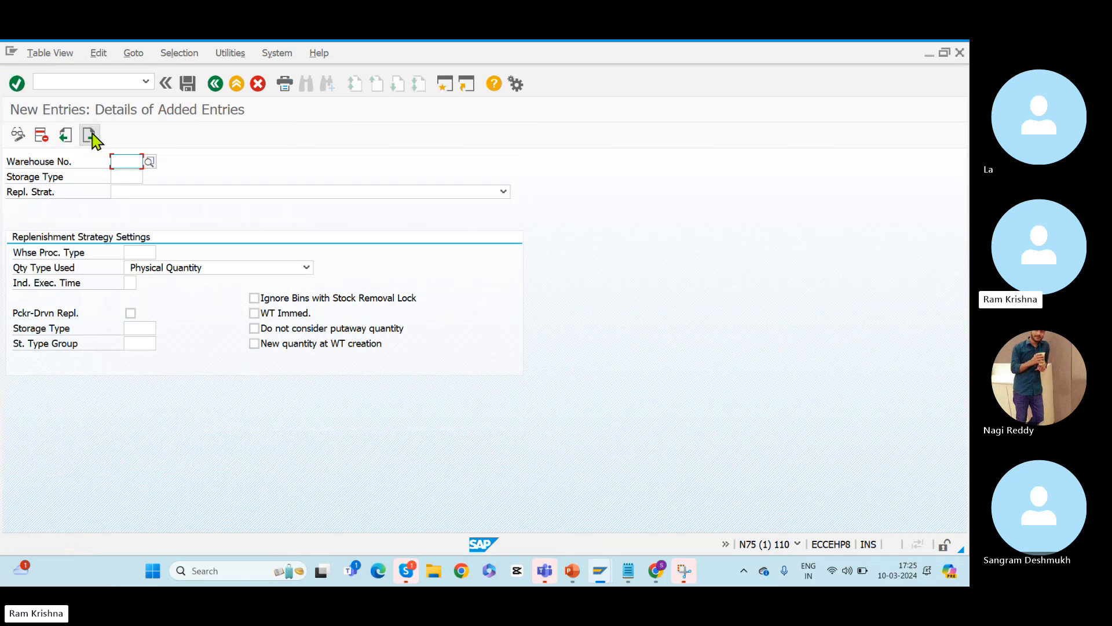
type("RKW")
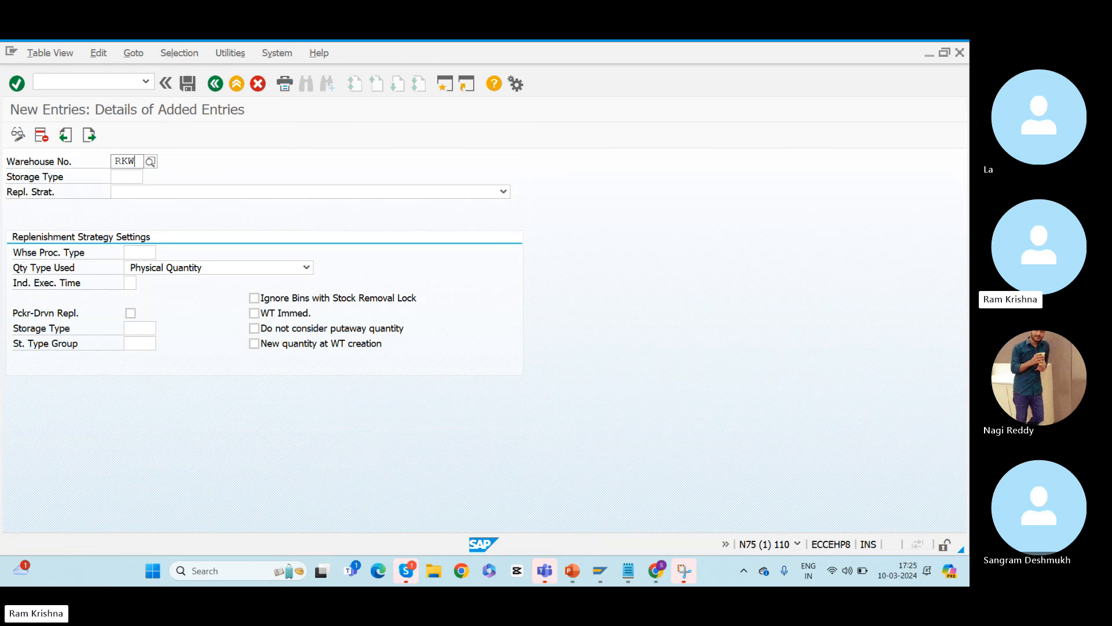
type("A")
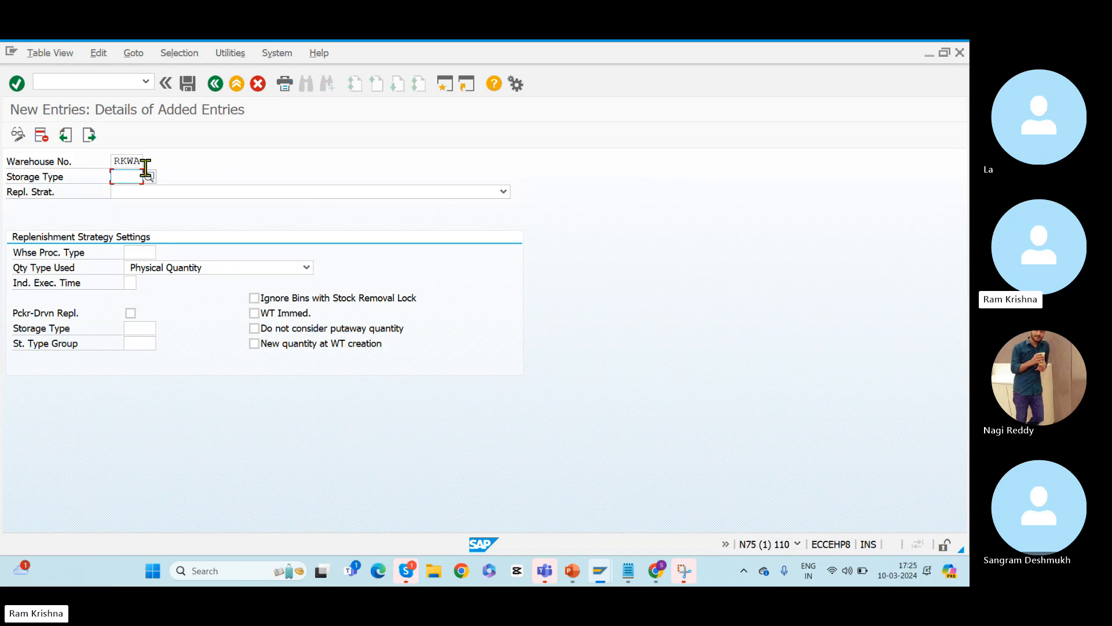
left_click(149, 177)
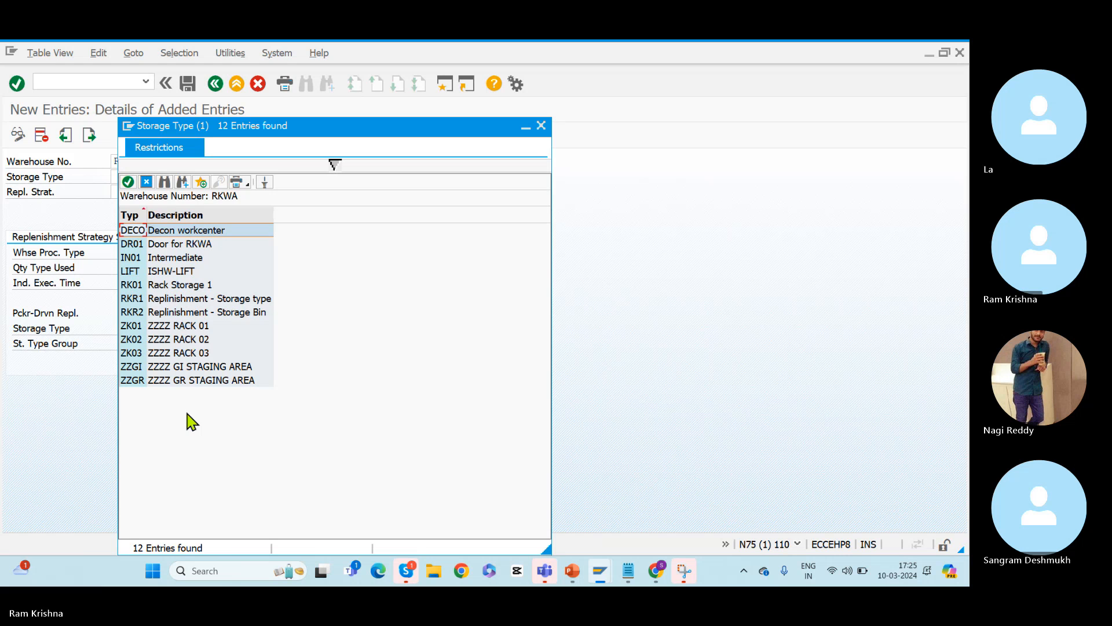
double_click(136, 298)
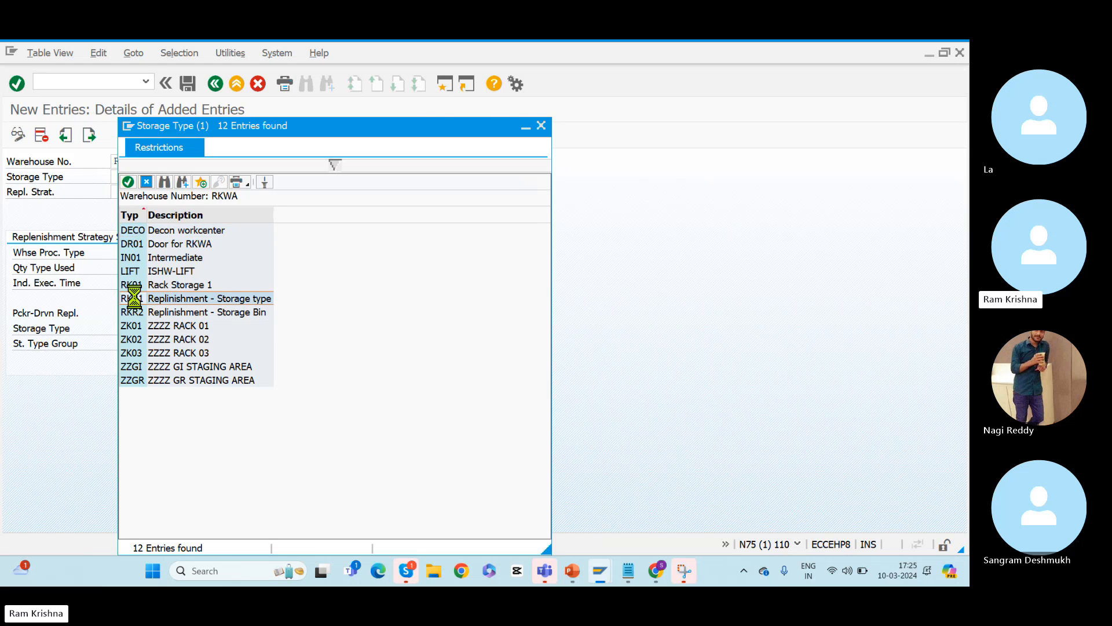
left_click(137, 193)
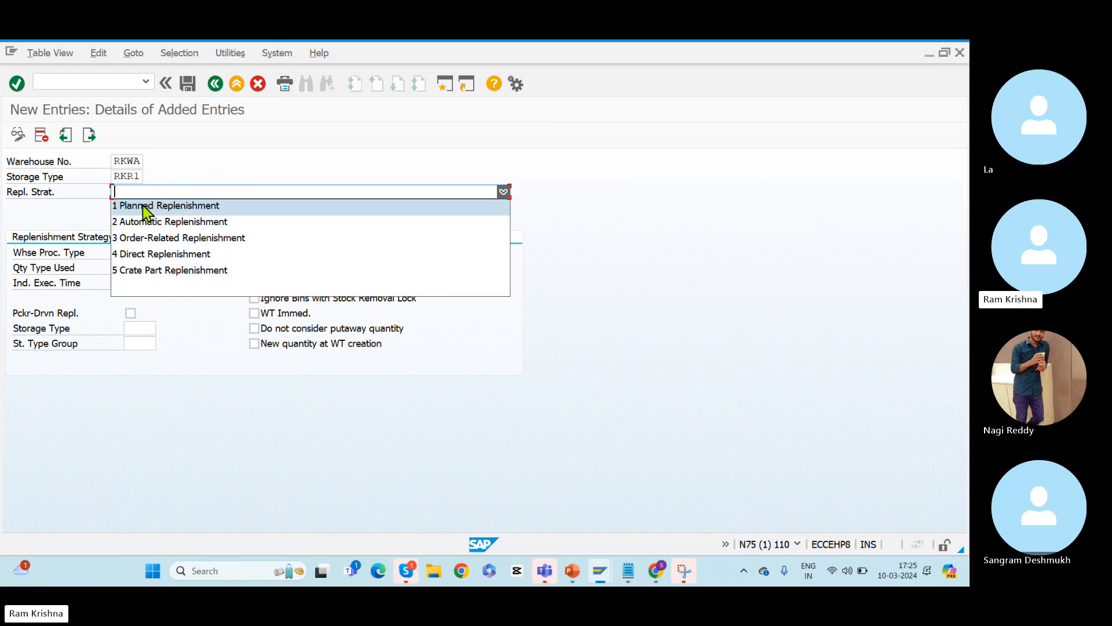
left_click(143, 206)
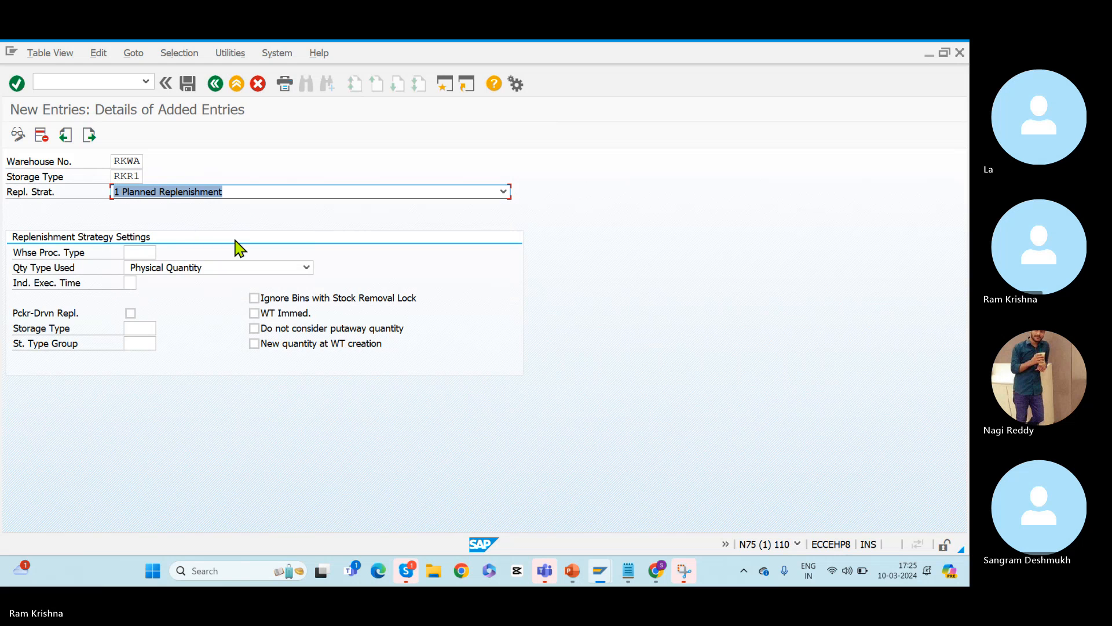
Step: Set the warehouse process type of the new RKR1 replenishment strategy entry to 3010 Replenishment
left_click(140, 252)
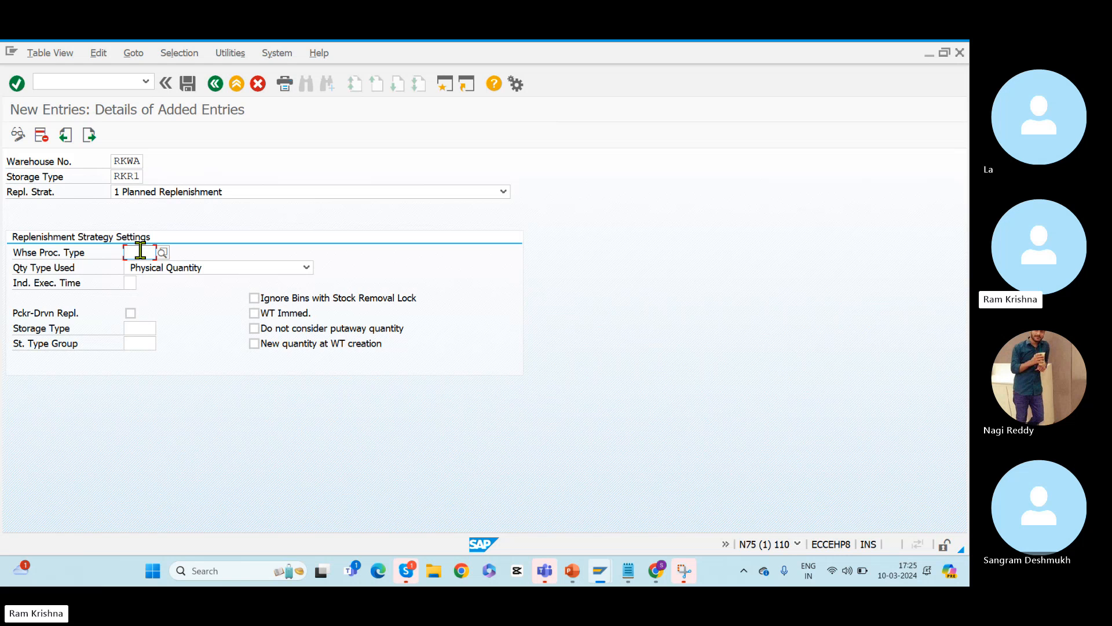
left_click(163, 253)
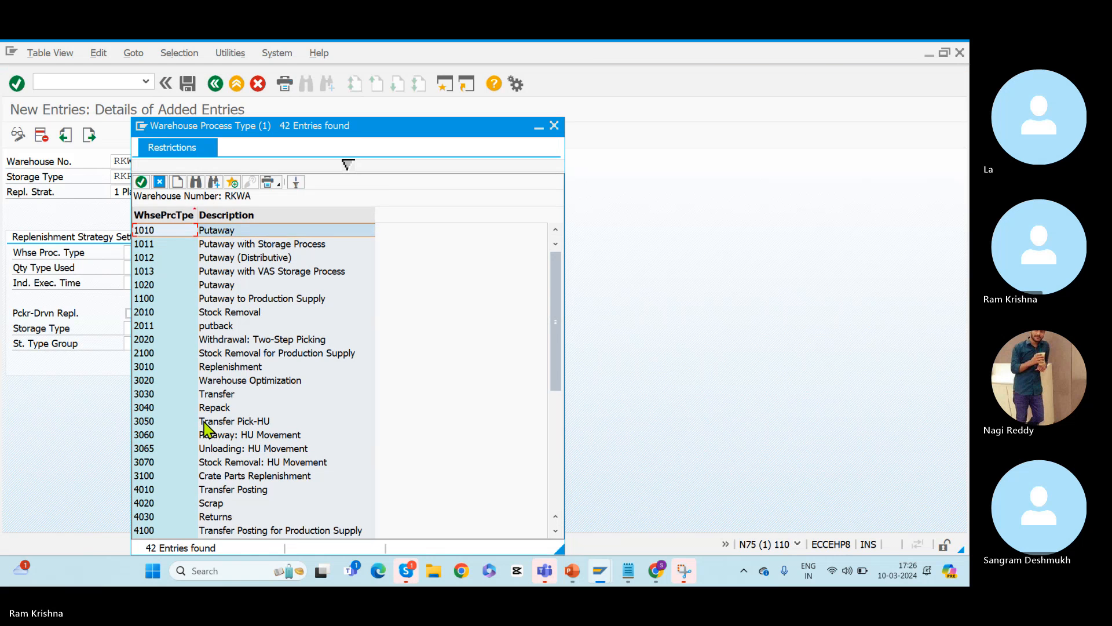
left_click(240, 366)
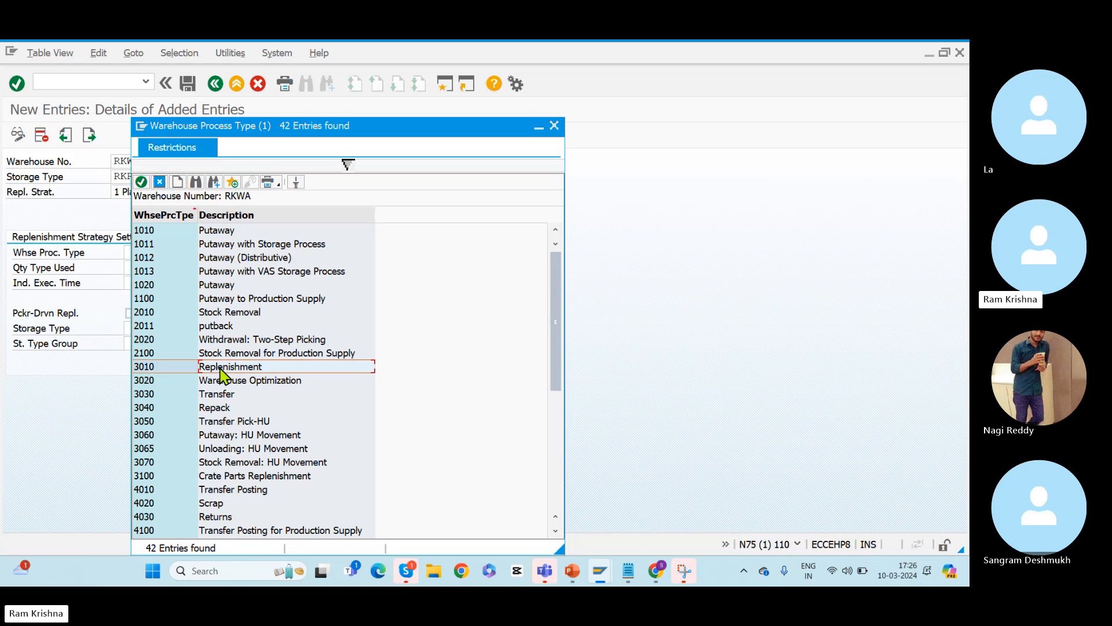
double_click(155, 371)
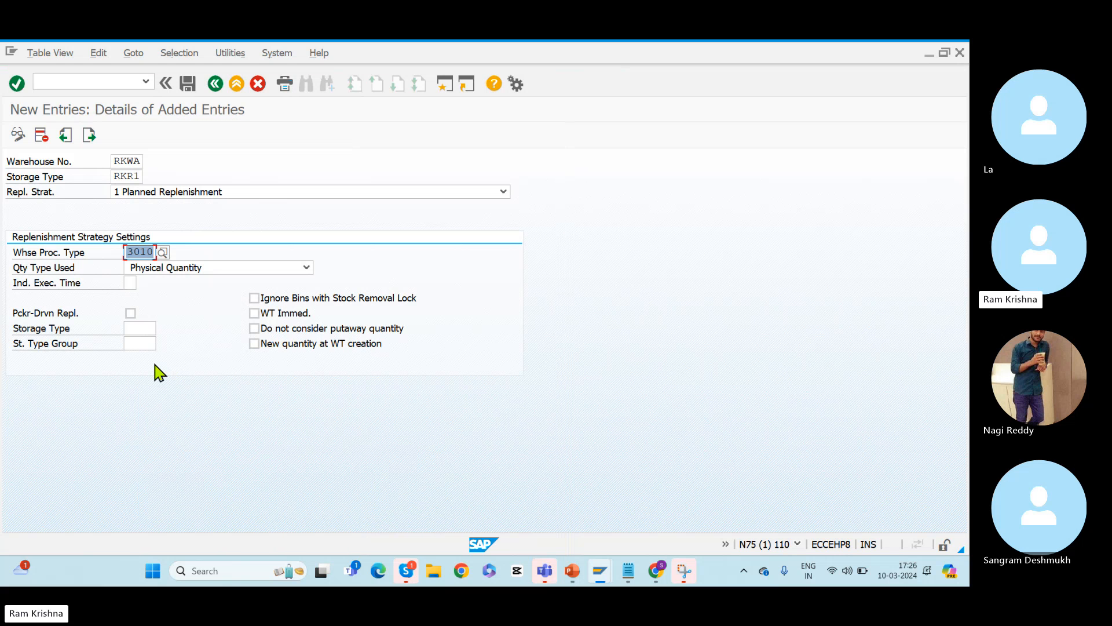
Step: Open the SAP reference implementation guide in a new session and open Define Warehouse Process Type within Warehouse Task of the Cross-Process Settings
left_click(91, 83)
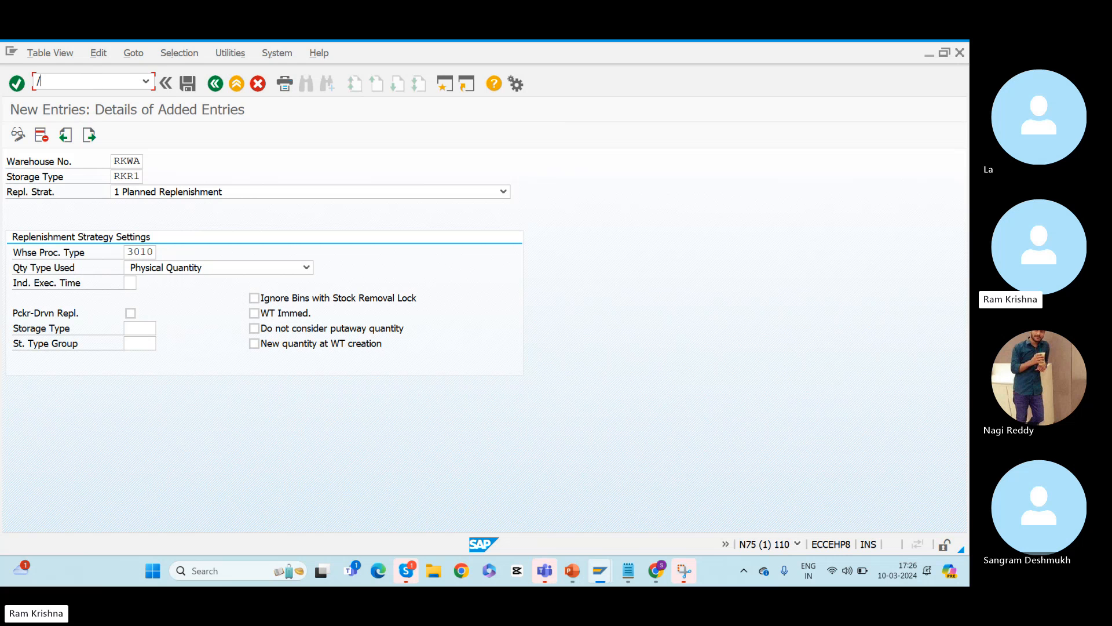
key("Return")
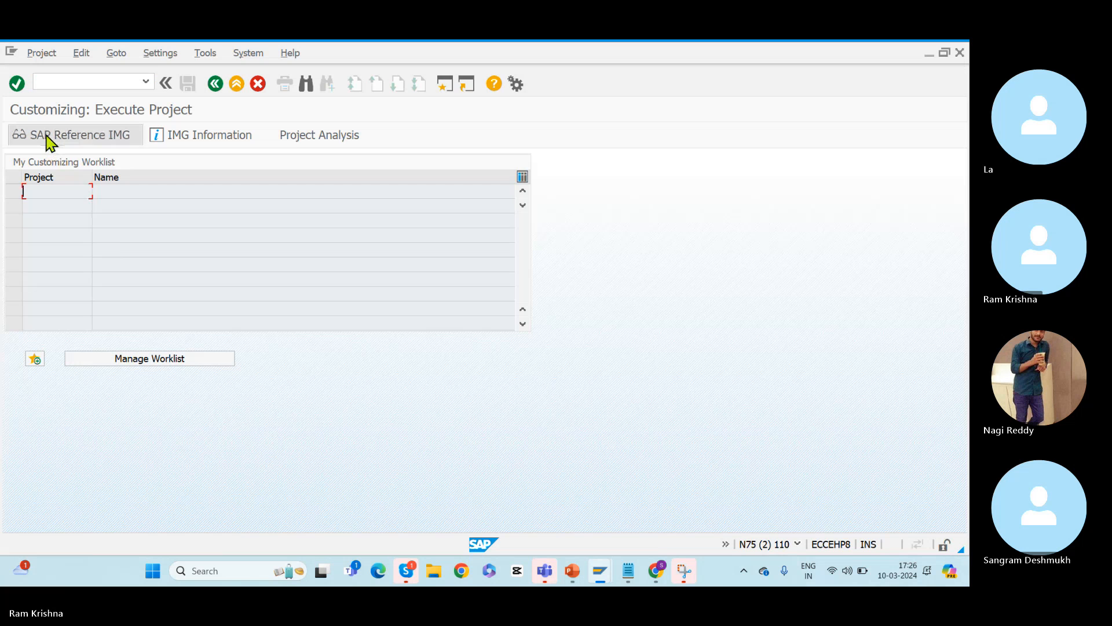
left_click(48, 137)
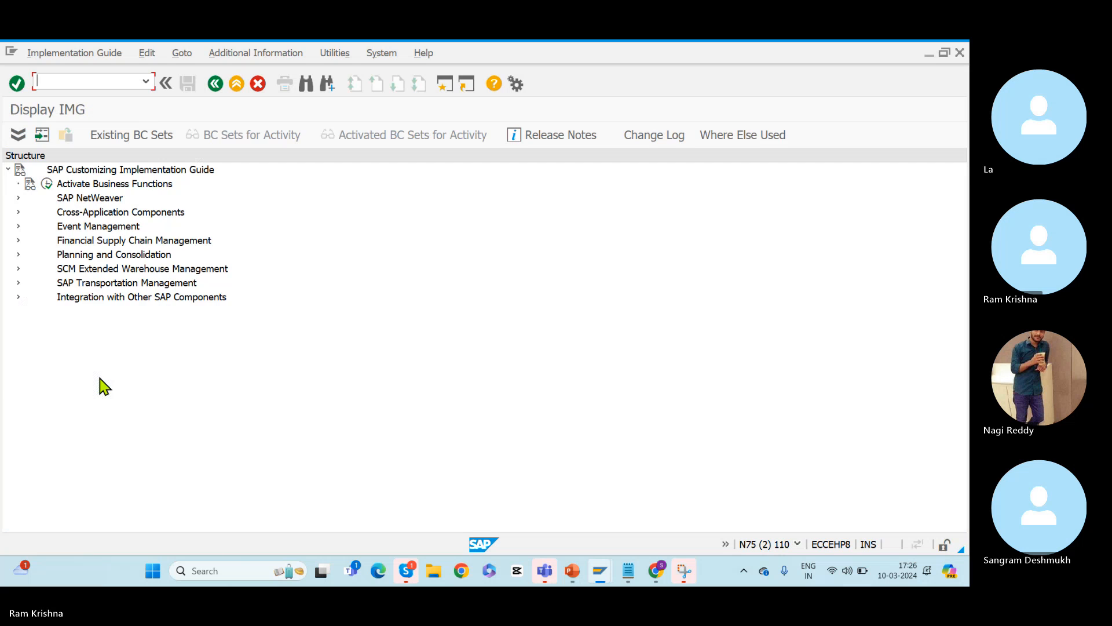
left_click(19, 269)
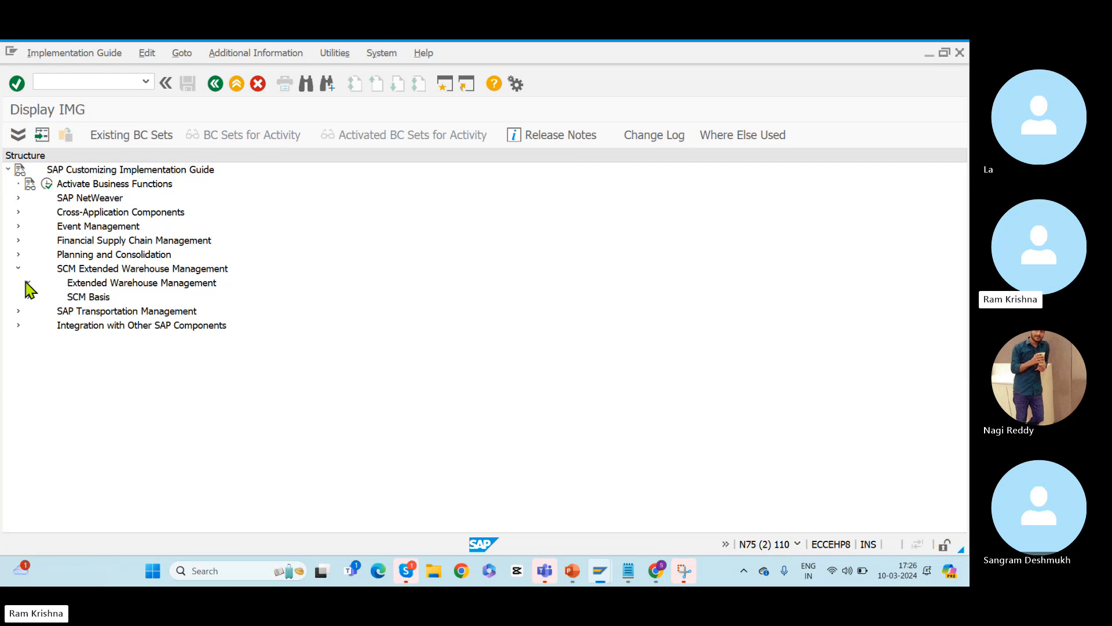
left_click(28, 283)
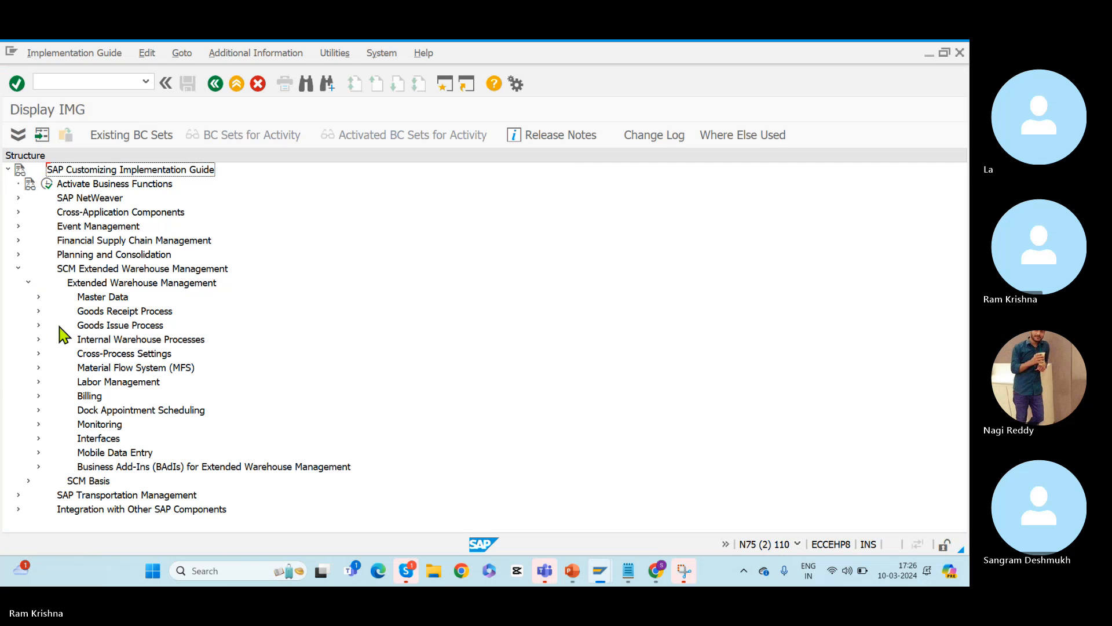
left_click(38, 354)
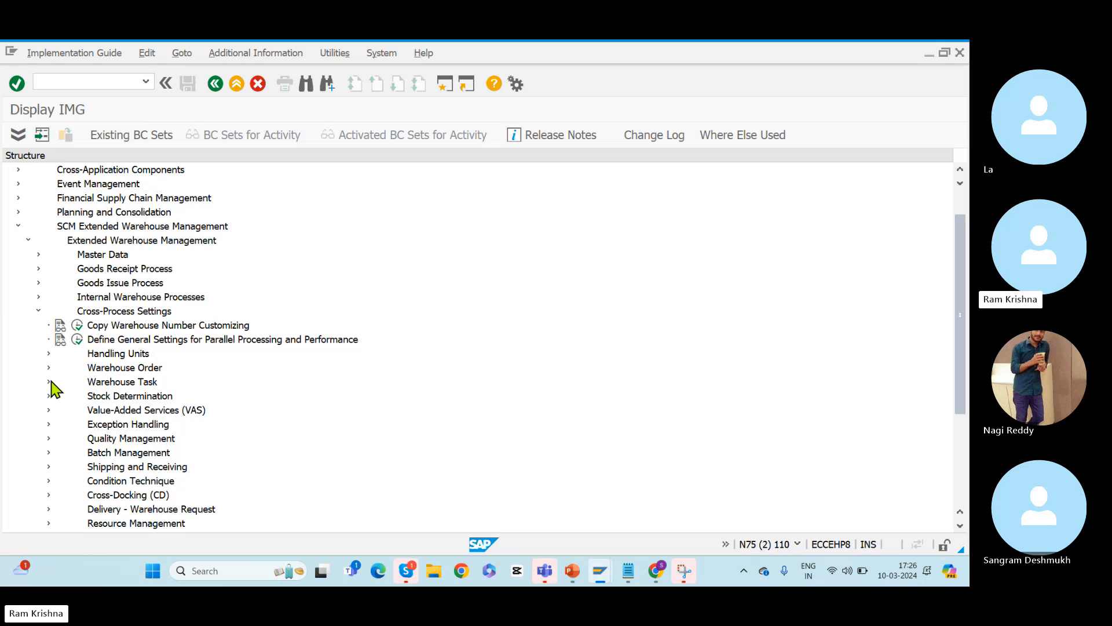
left_click(50, 382)
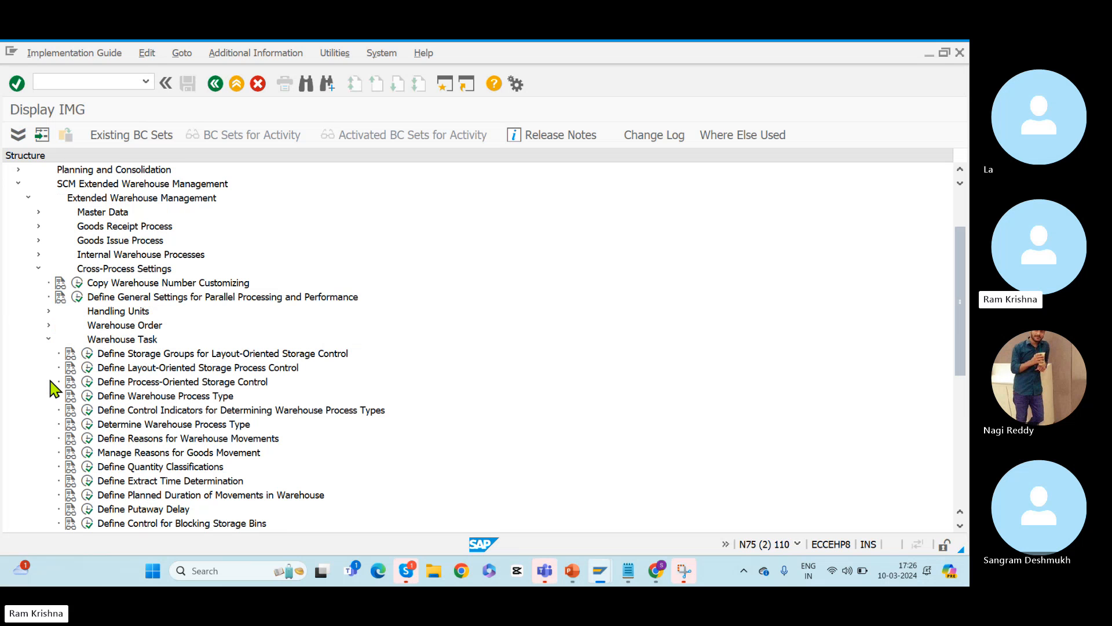
left_click(88, 396)
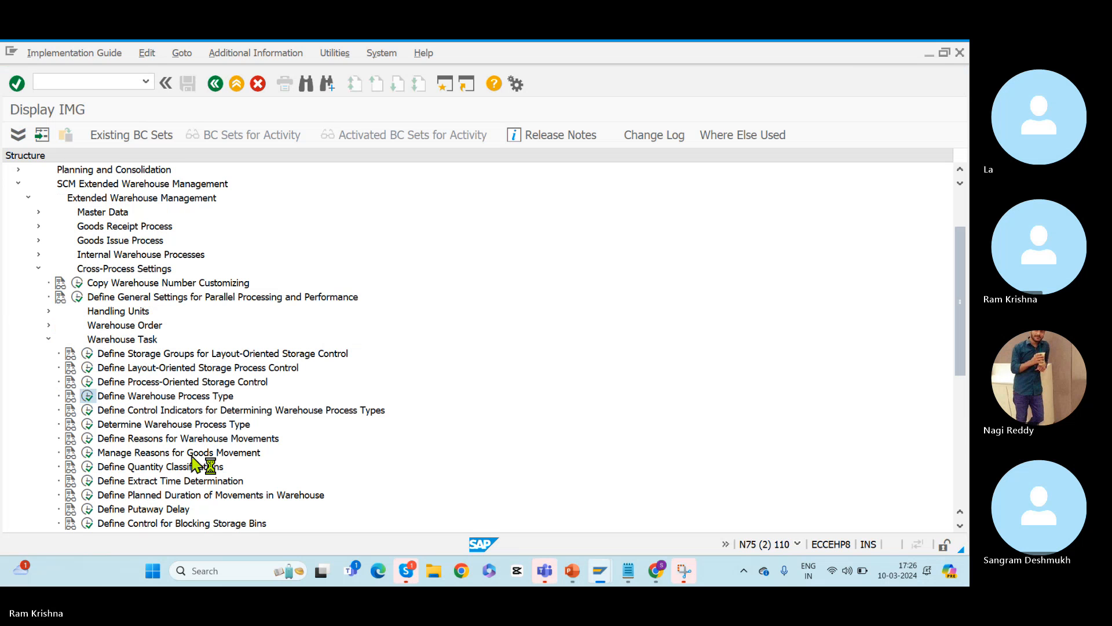
Step: Position the warehouse process type list at warehouse number 3010 and open the details of process type 3010 Replenishment for warehouse 31PW
left_click(183, 510)
type("3010")
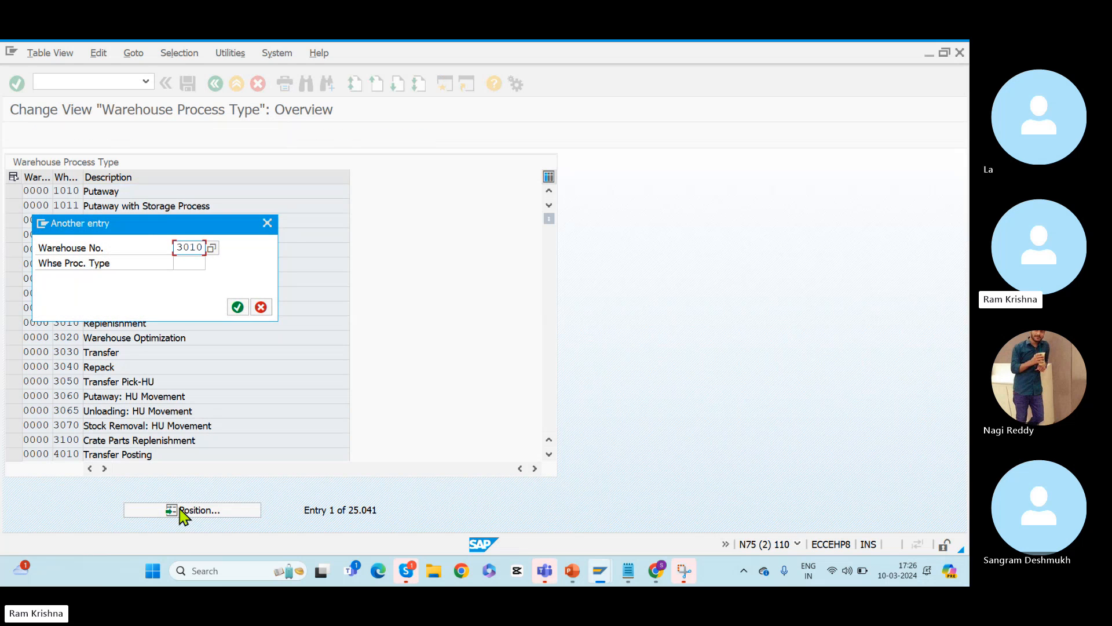
key("Return")
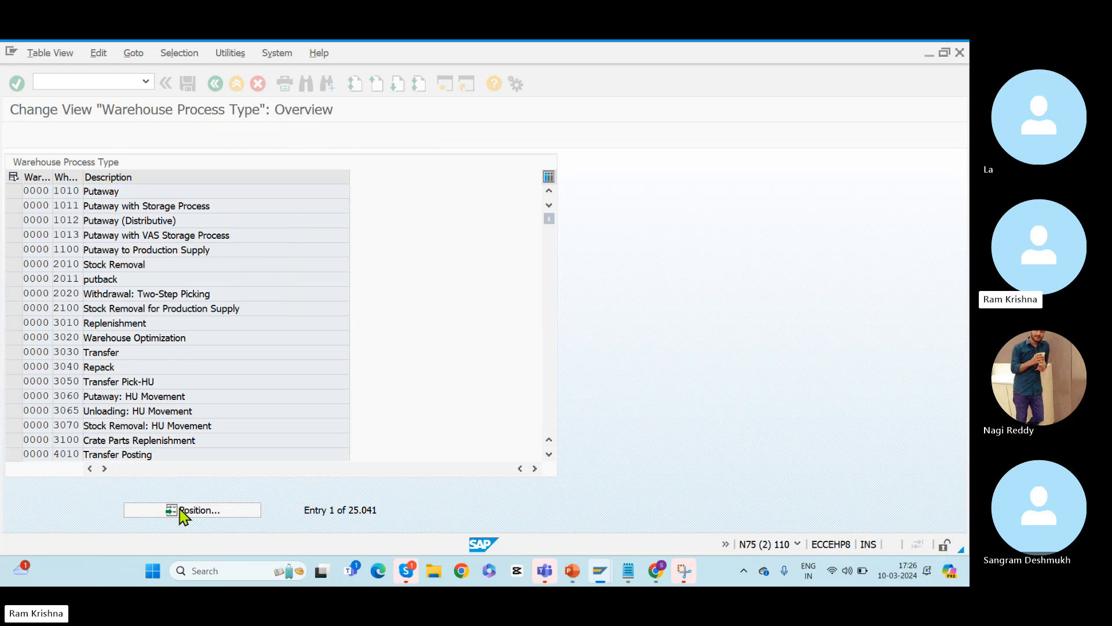
double_click(69, 193)
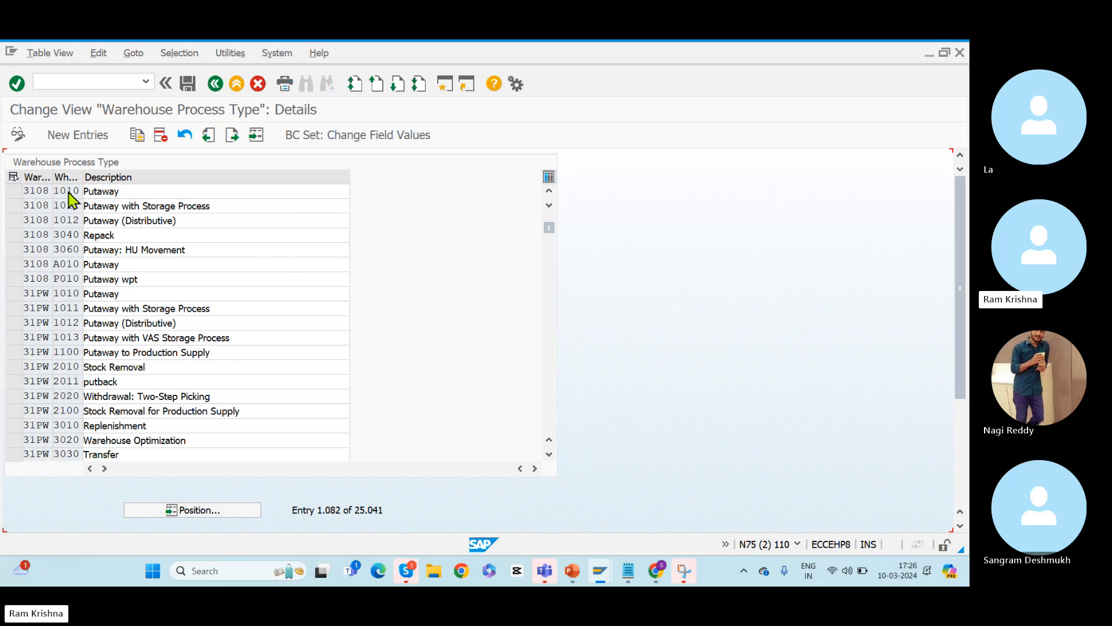
left_click(216, 85)
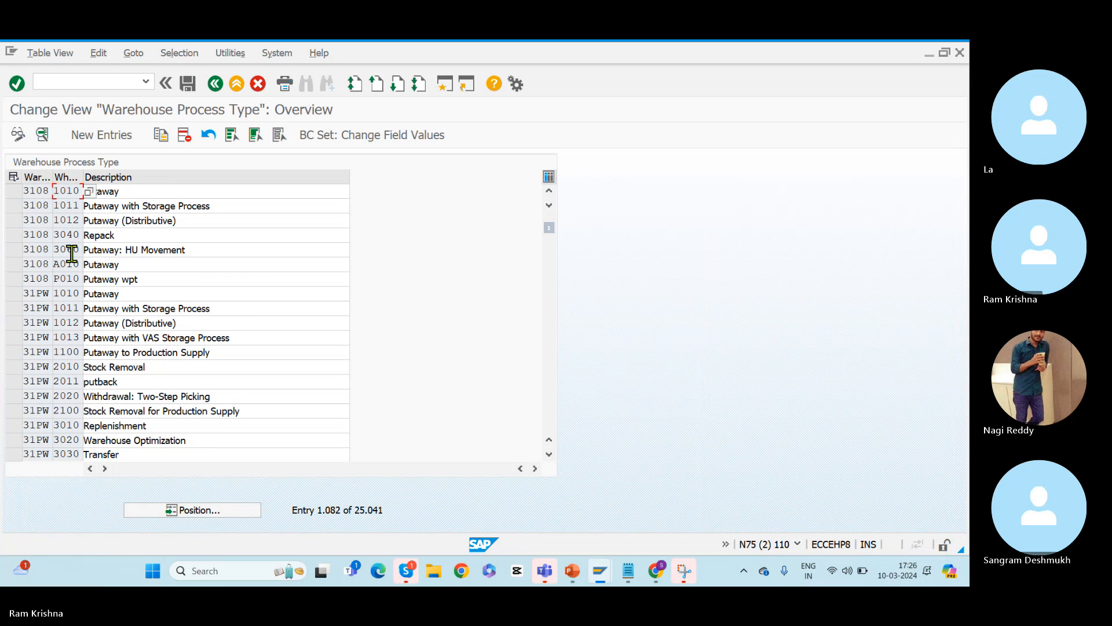
double_click(71, 425)
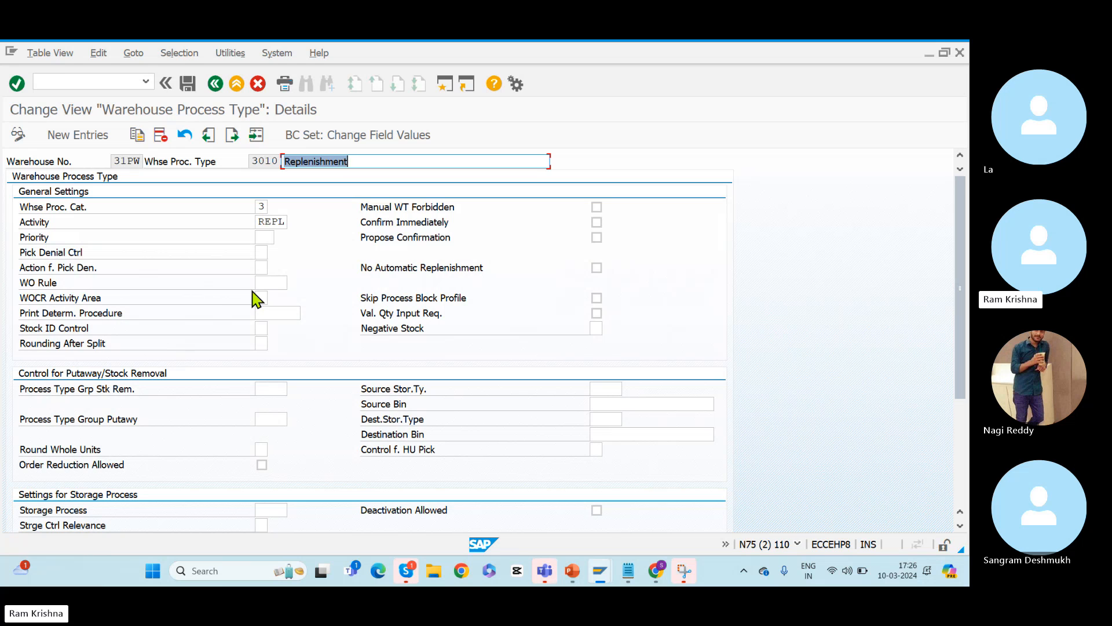
Step: Examine the process type's warehouse number, code and description, and check its warehouse process category against the available categories
double_click(118, 161)
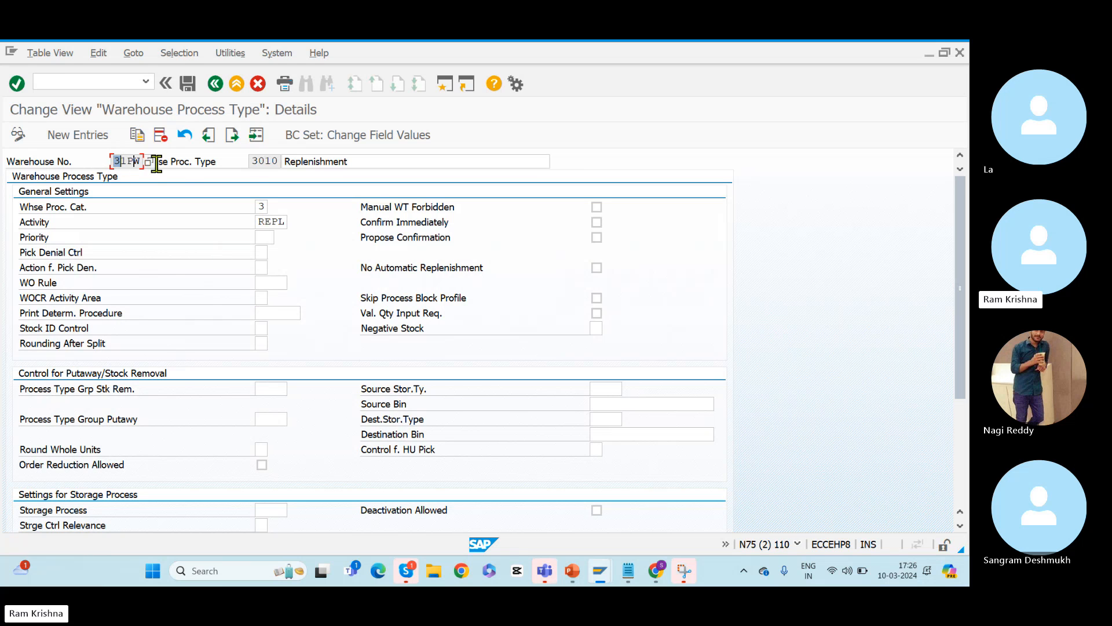
double_click(261, 162)
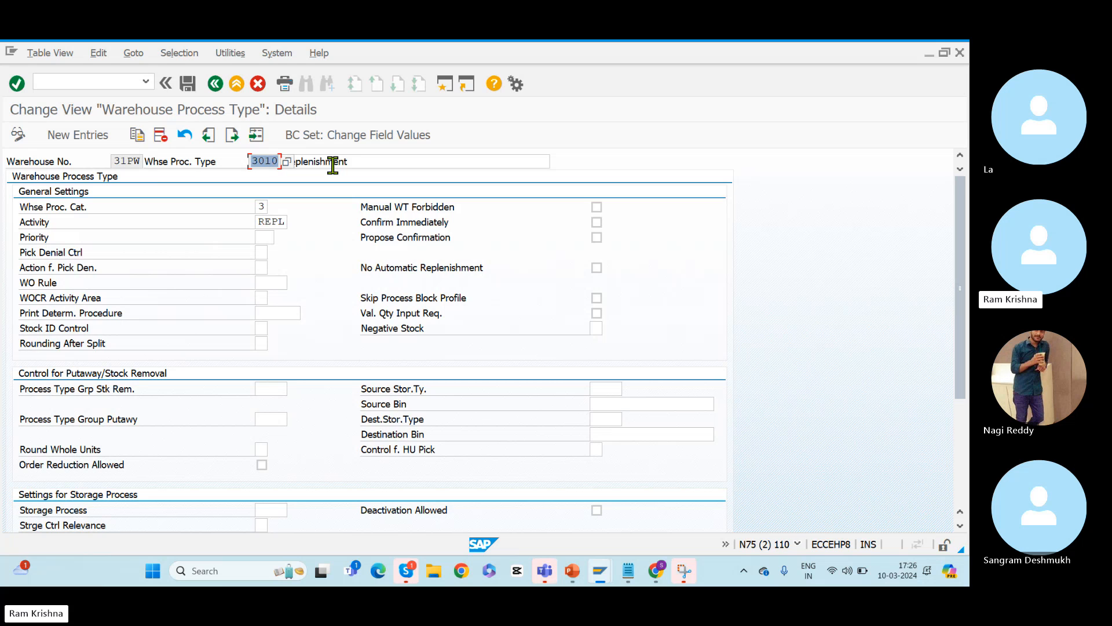
double_click(358, 161)
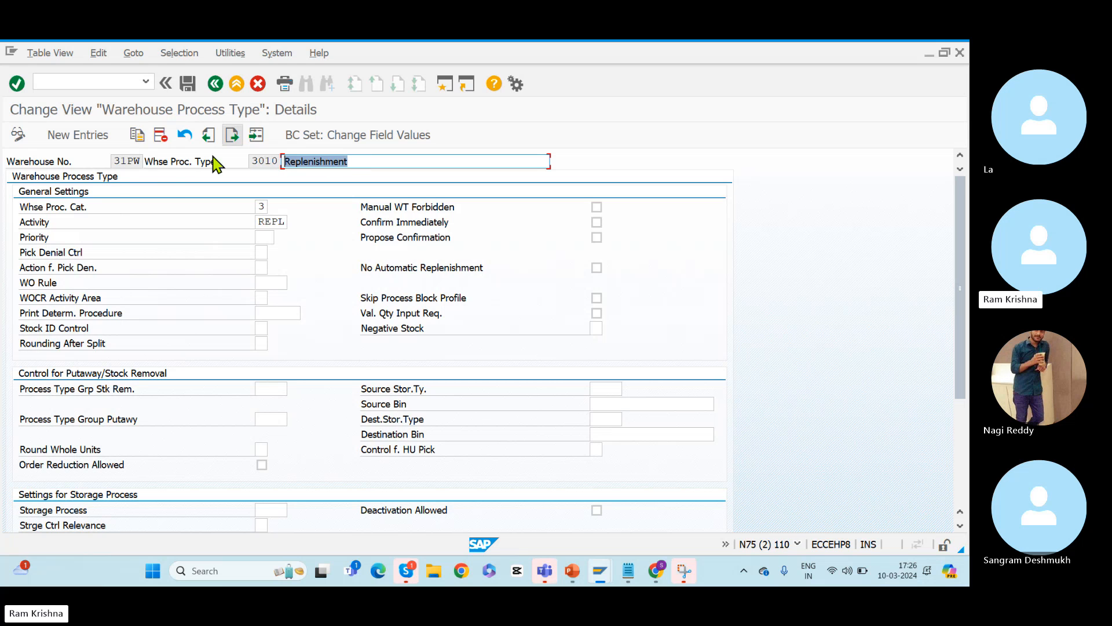
left_click(258, 207)
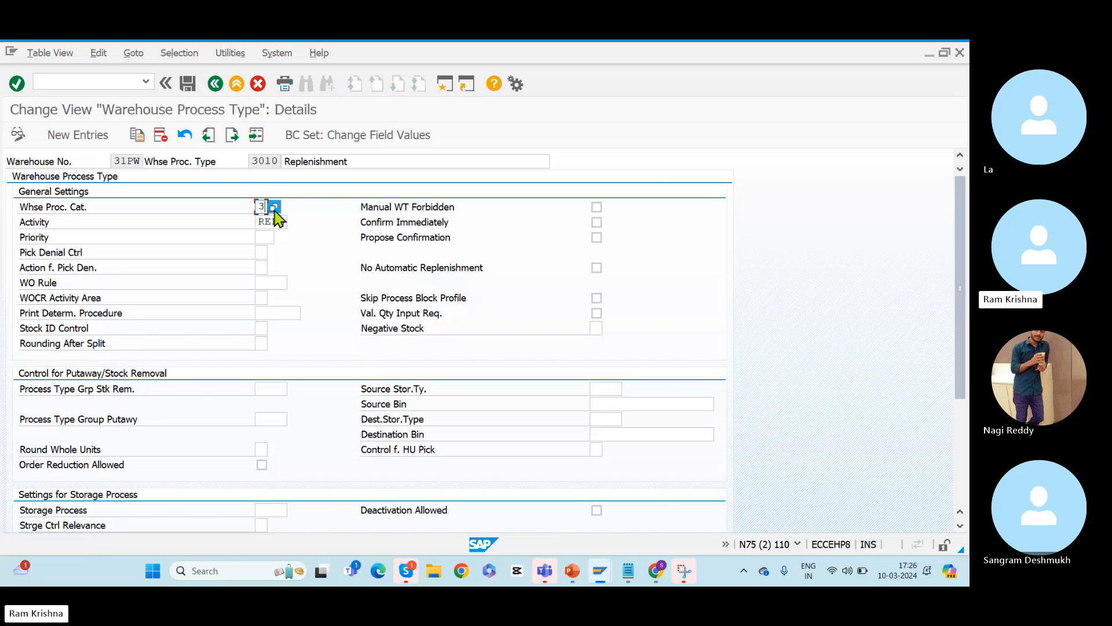
left_click(275, 208)
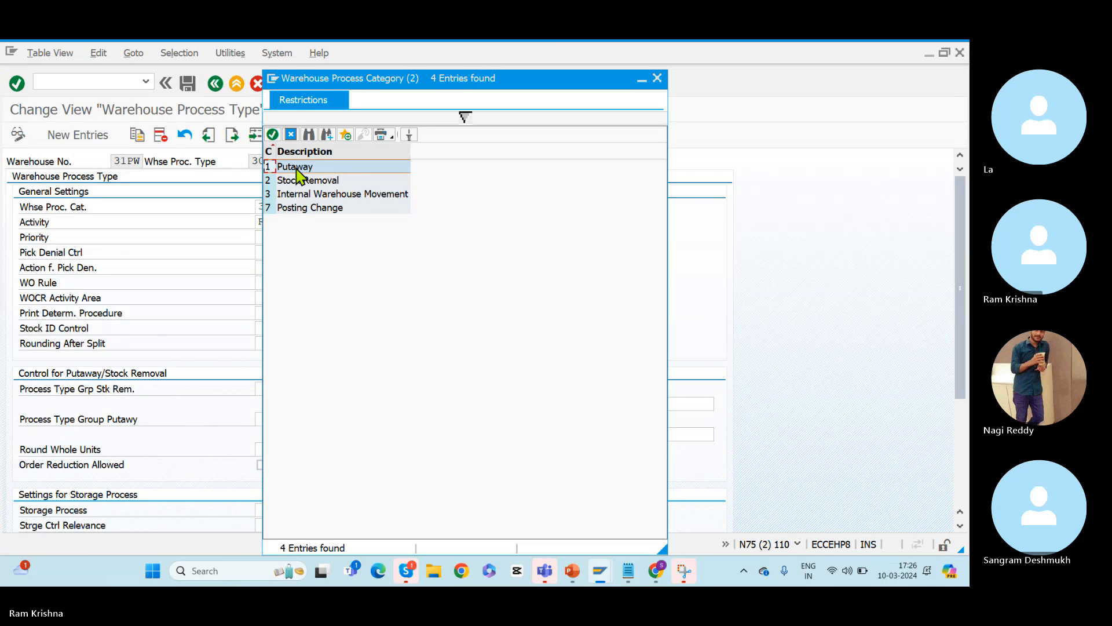
left_click(310, 196)
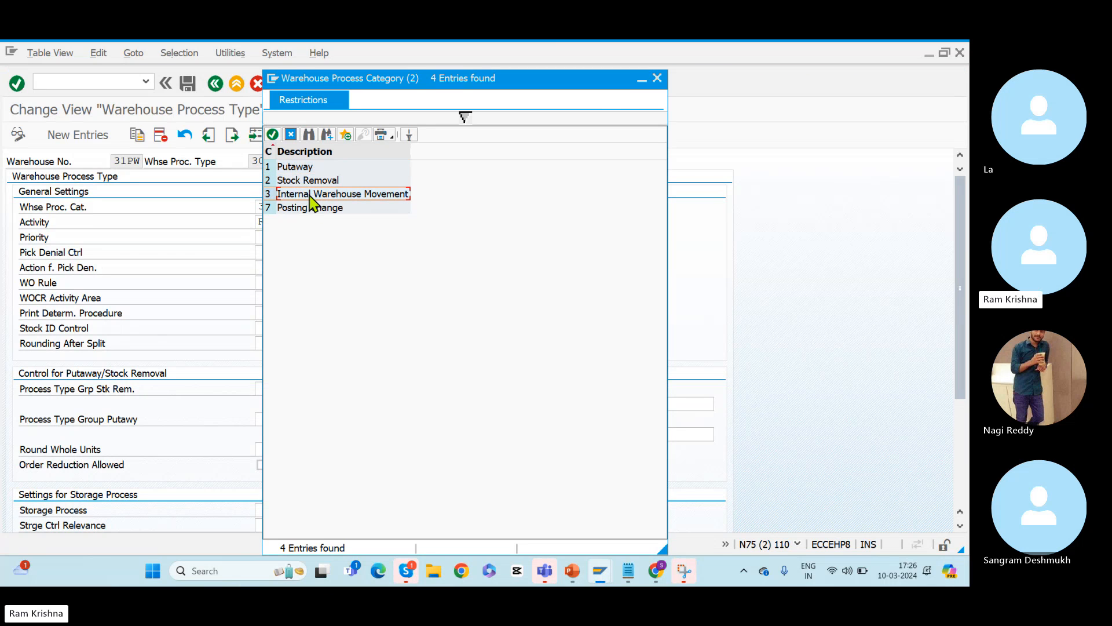
left_click(657, 79)
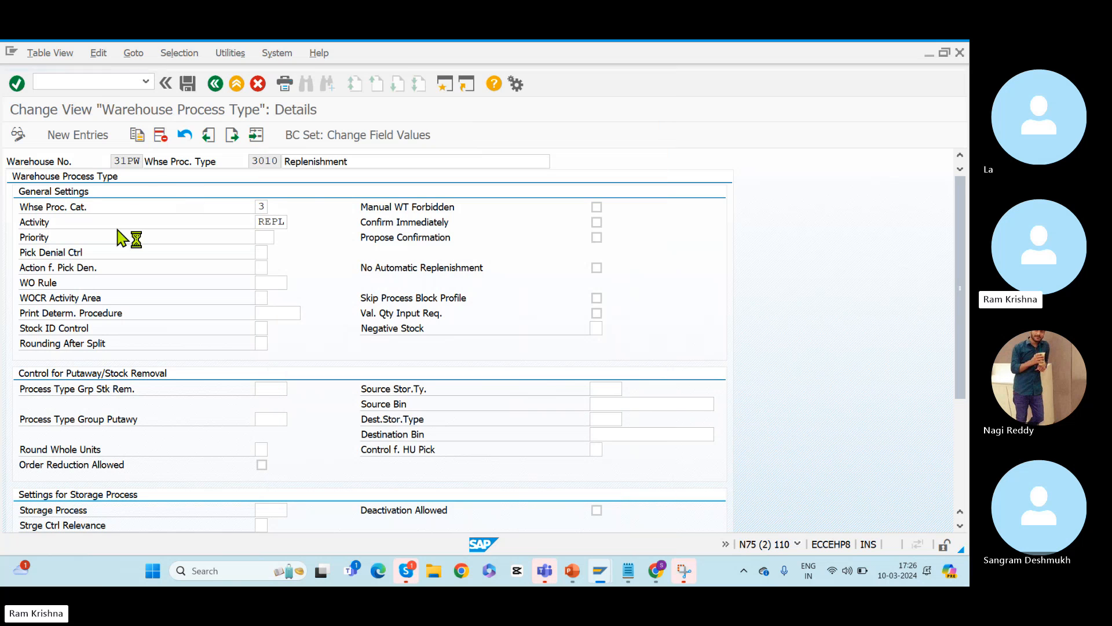
Step: Review the process type's activity and its warehouse-internal document type and item type for warehouse requests
left_click(256, 222)
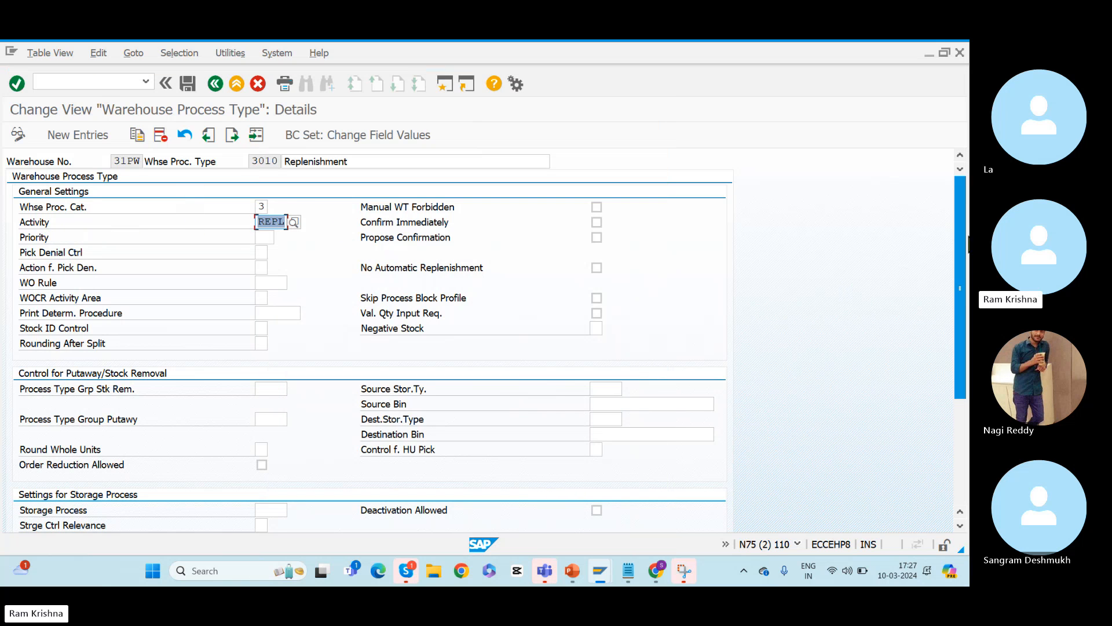
scroll(946, 408, "down", 3)
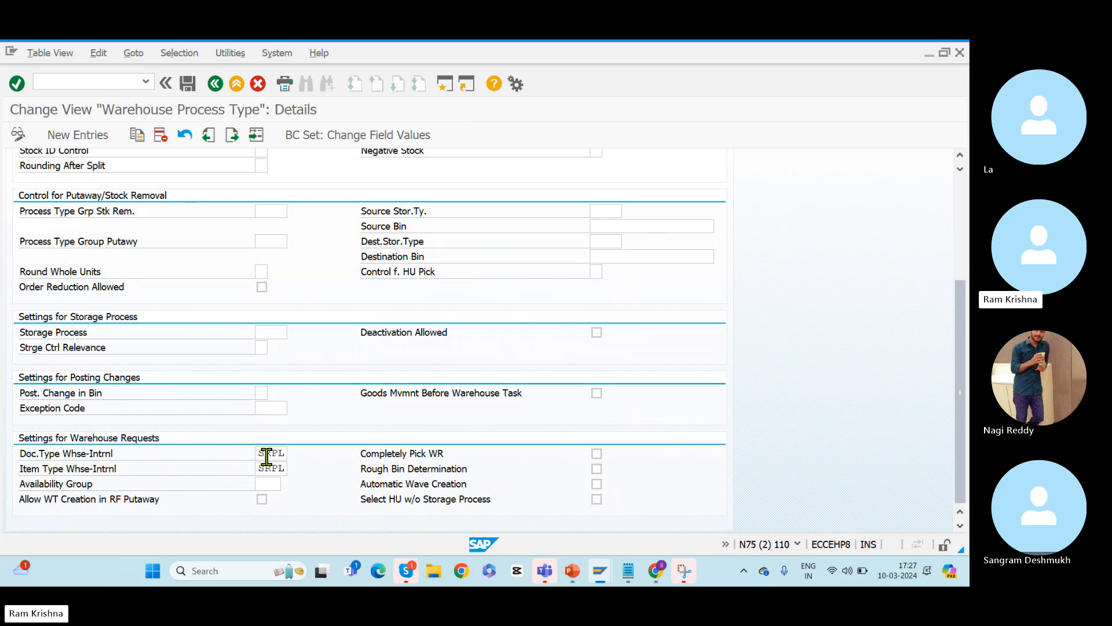
left_click_drag(257, 468, 336, 483)
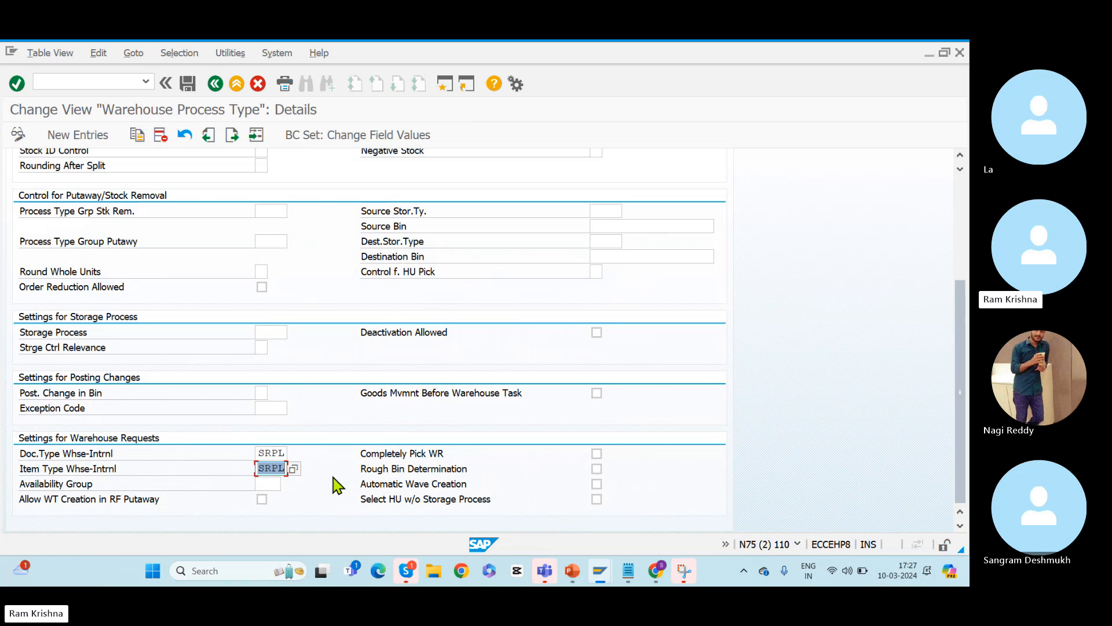
left_click(260, 454)
left_click_drag(285, 454, 338, 469)
left_click_drag(259, 451, 348, 457)
left_click_drag(960, 309, 965, 206)
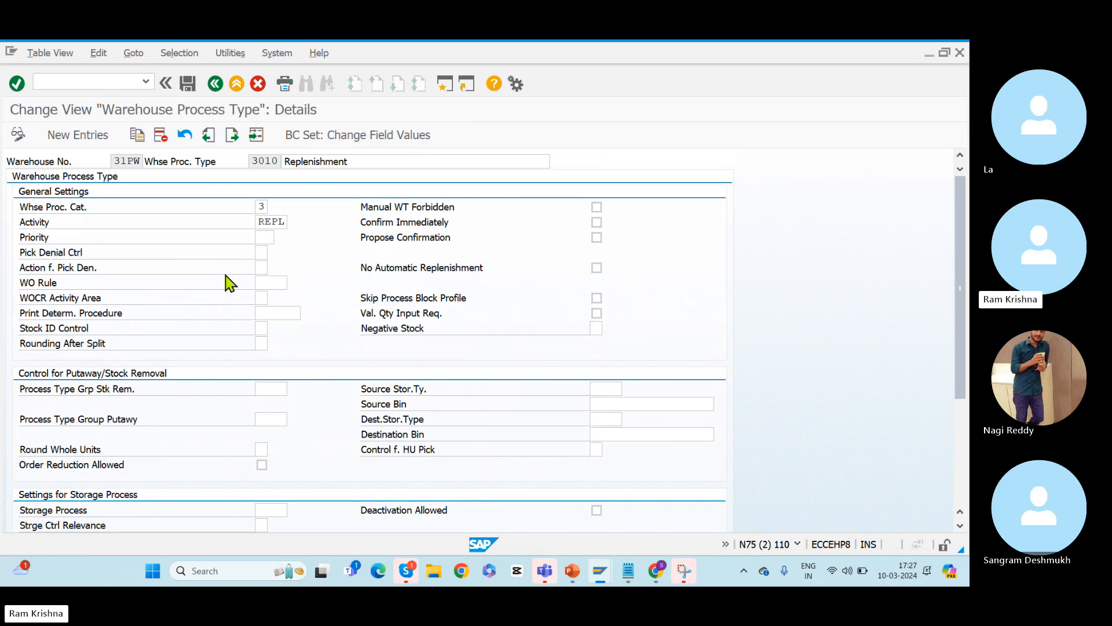
double_click(262, 161)
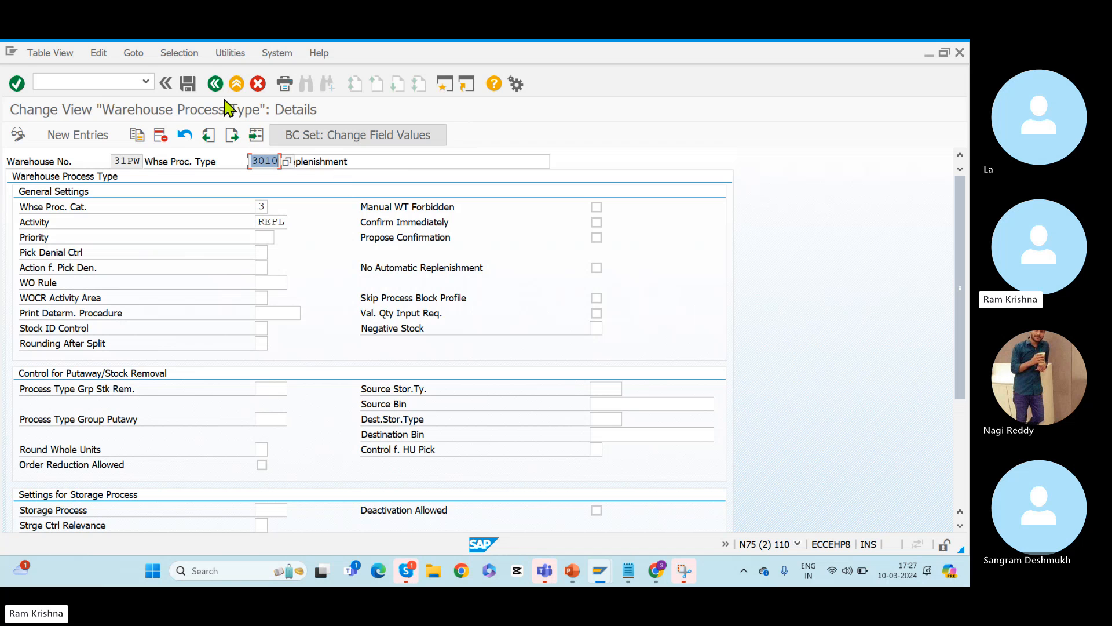
Step: Return to the new RKR1 replenishment strategy entry and select Physical Quantity as the quantity type used
left_click(215, 83)
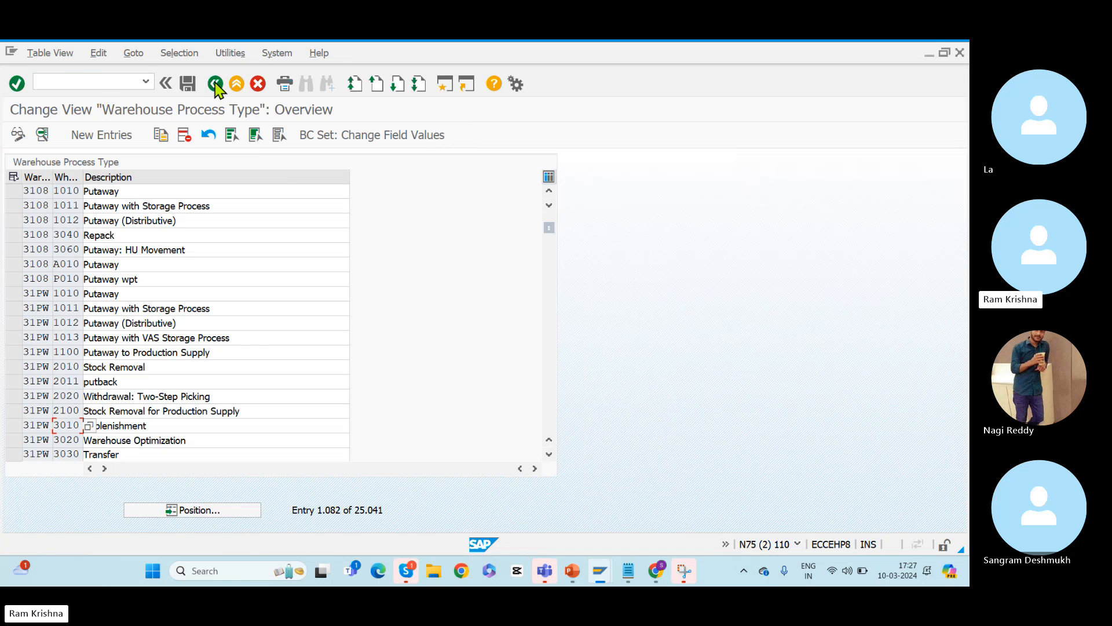
key("alt+Tab")
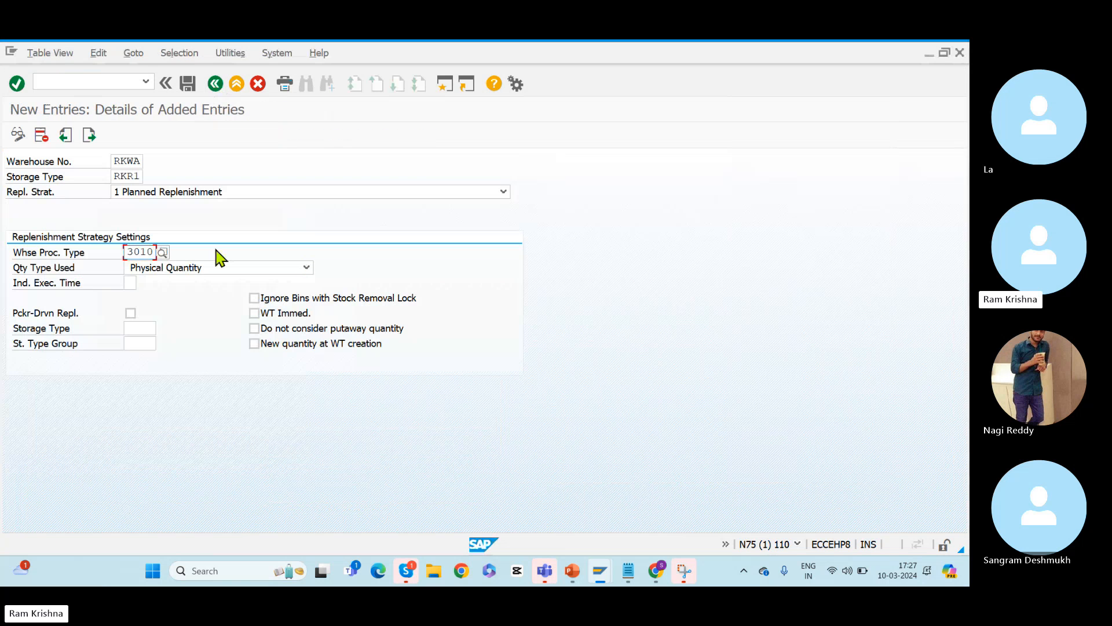
double_click(116, 176)
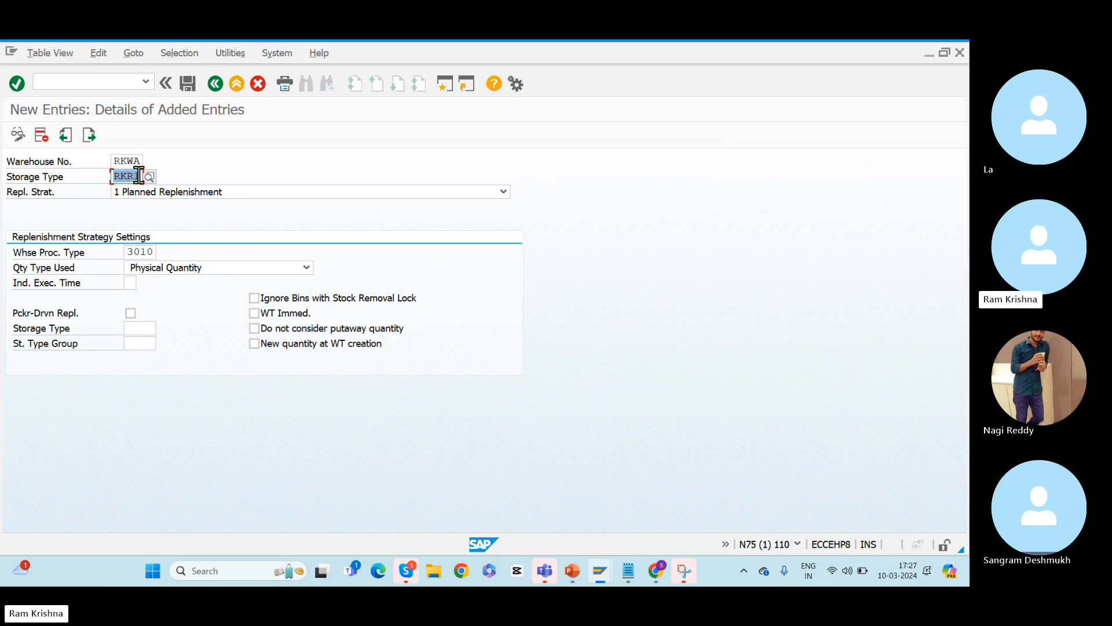
left_click_drag(114, 176, 169, 181)
left_click_drag(127, 251, 210, 265)
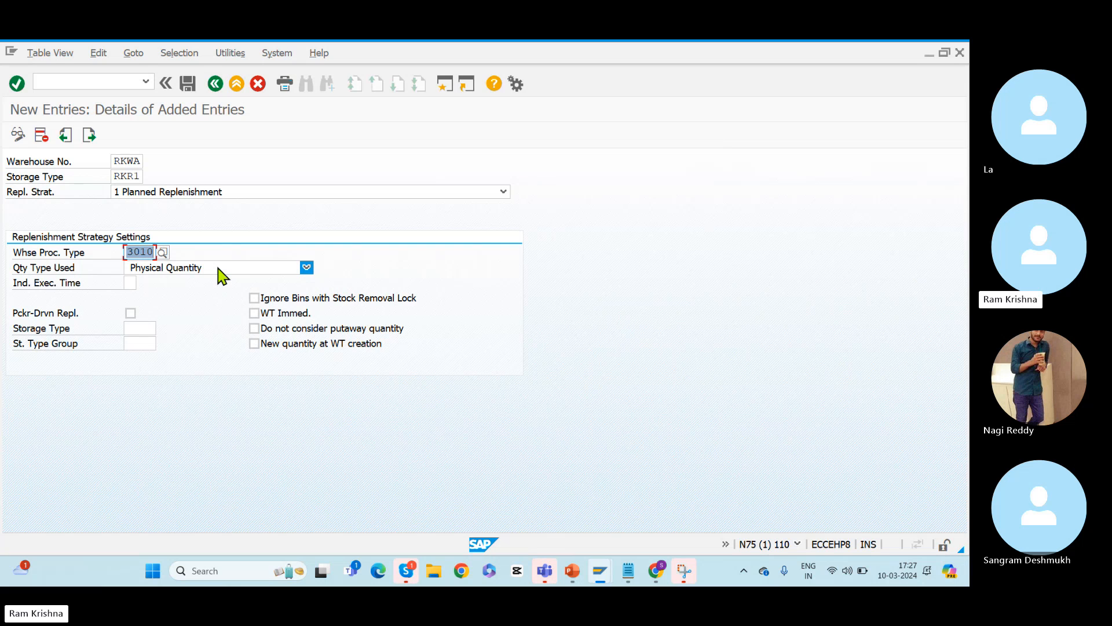
left_click(218, 268)
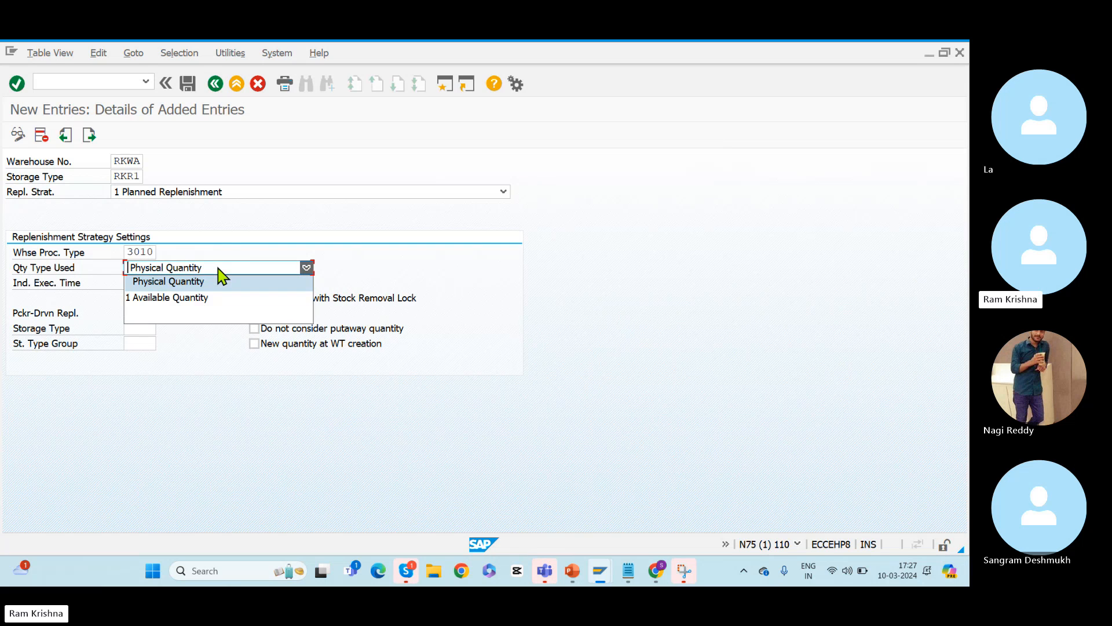
left_click(187, 288)
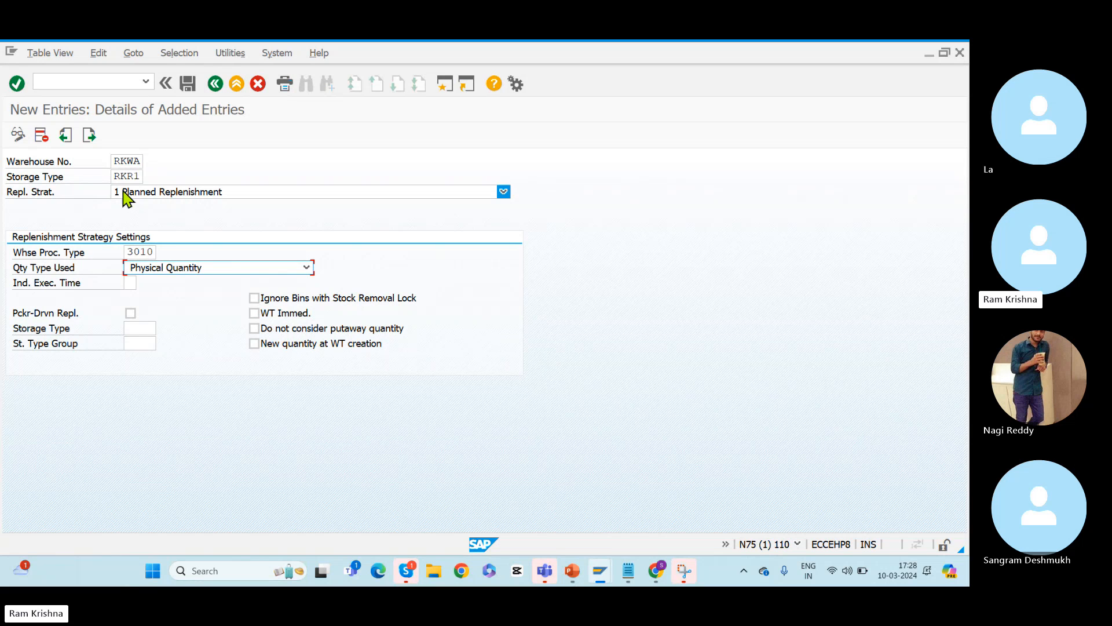
Step: Enable immediate warehouse task creation and the option to ignore putaway quantity for storage type RKR1's planned replenishment strategy
left_click_drag(113, 176, 187, 182)
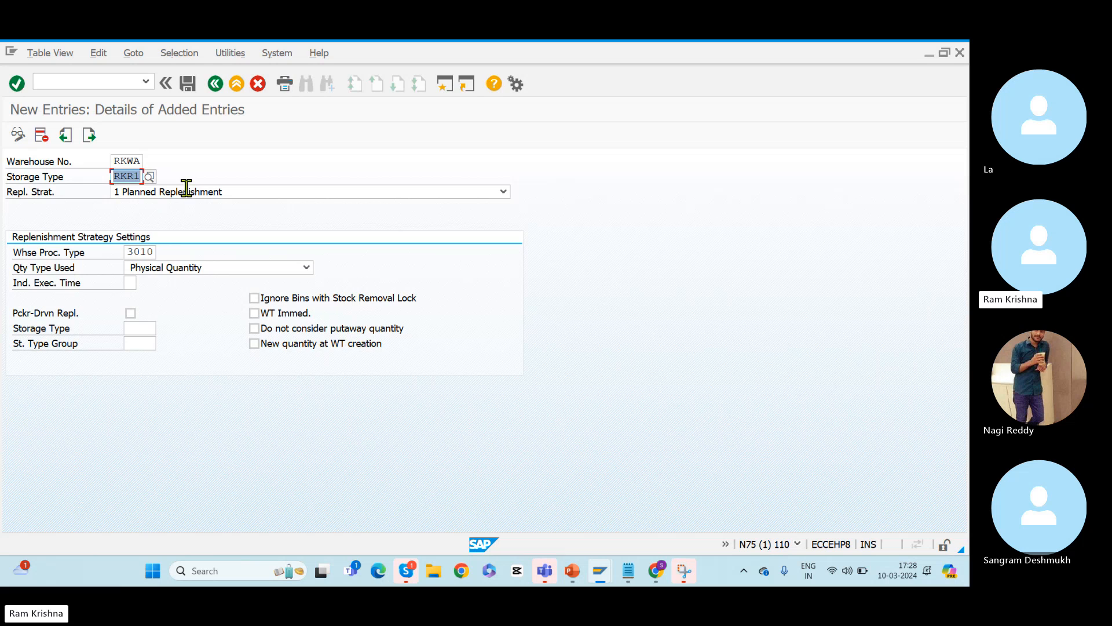
left_click(278, 316)
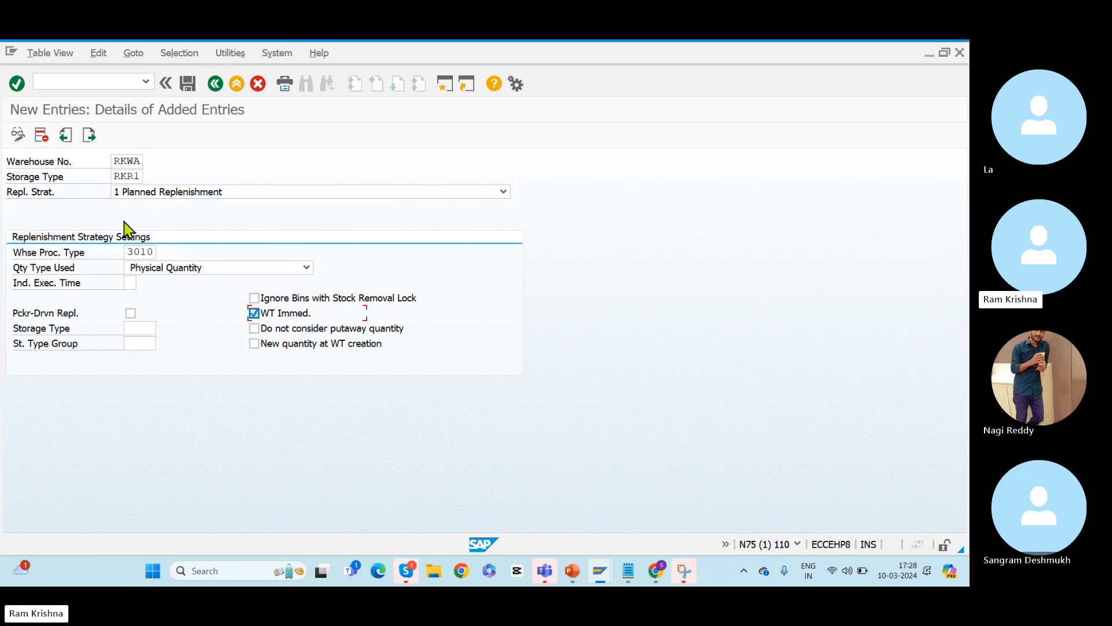
left_click(114, 177)
left_click_drag(114, 180, 174, 178)
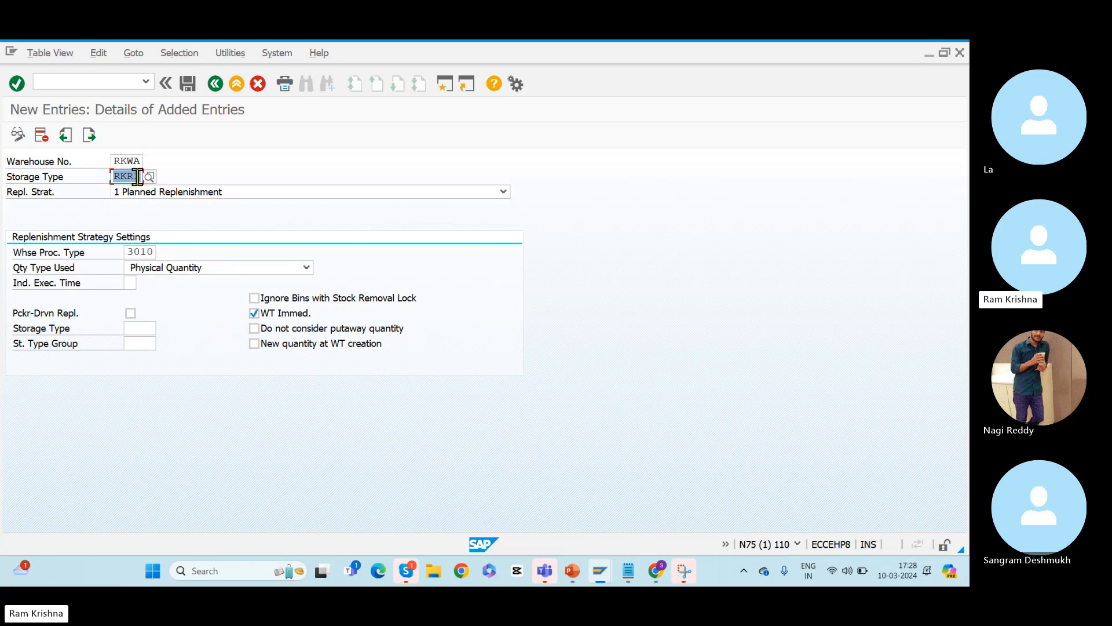
left_click(118, 175)
left_click_drag(118, 175, 183, 193)
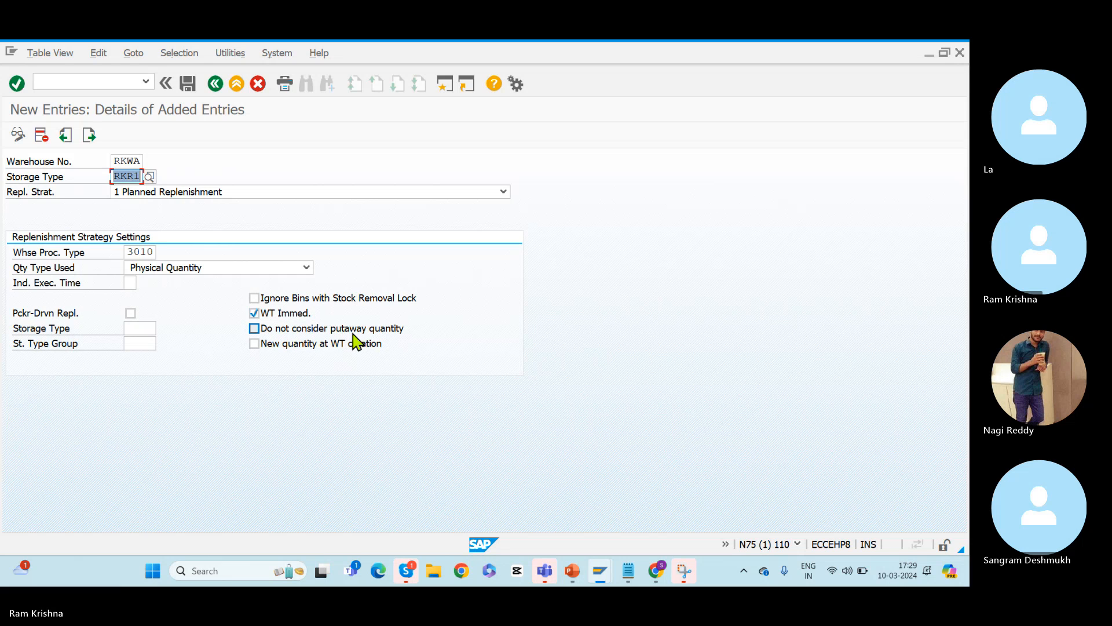
left_click(259, 328)
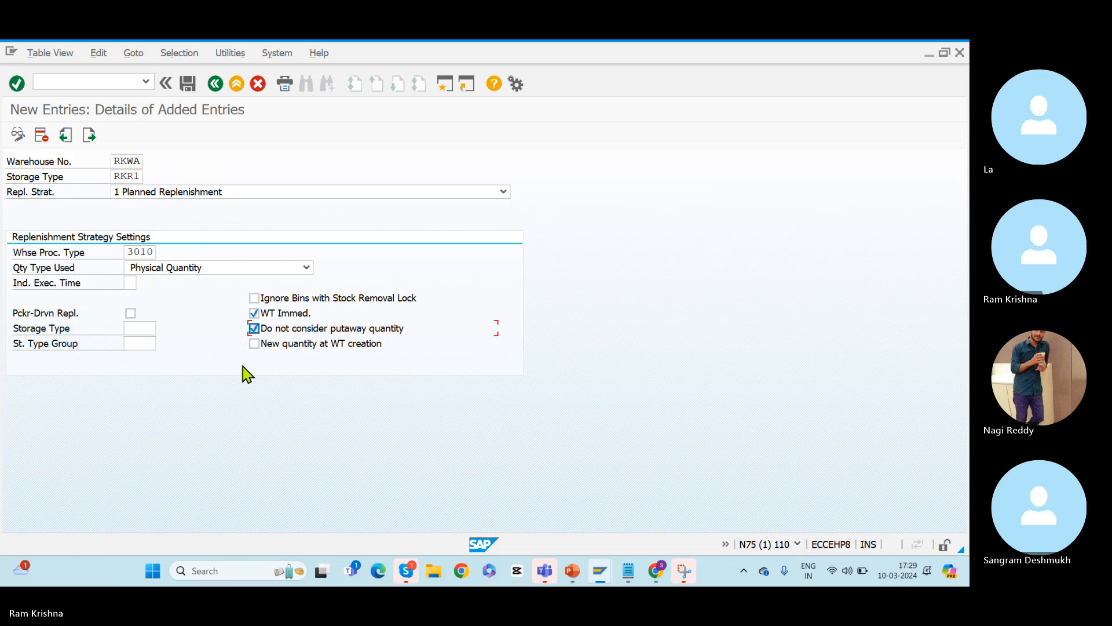
Step: Switch to the Class 1- EWM presentation in PowerPoint and move two small boxes from the stack toward RKFS on the Replenishment slide
key("alt+Tab")
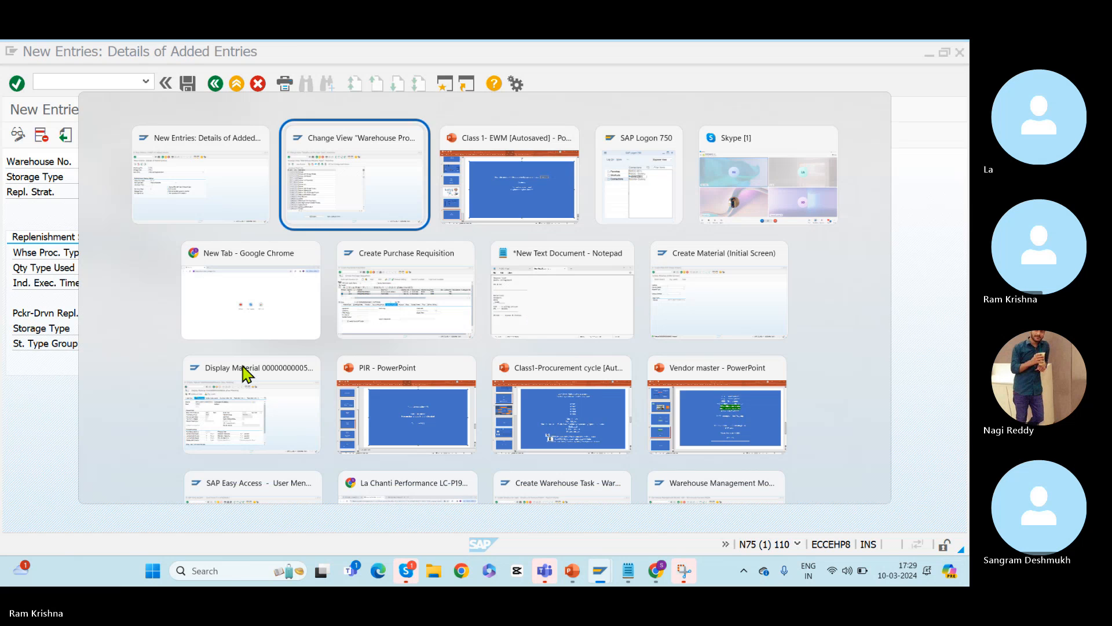
key("alt+Tab")
left_click(102, 408)
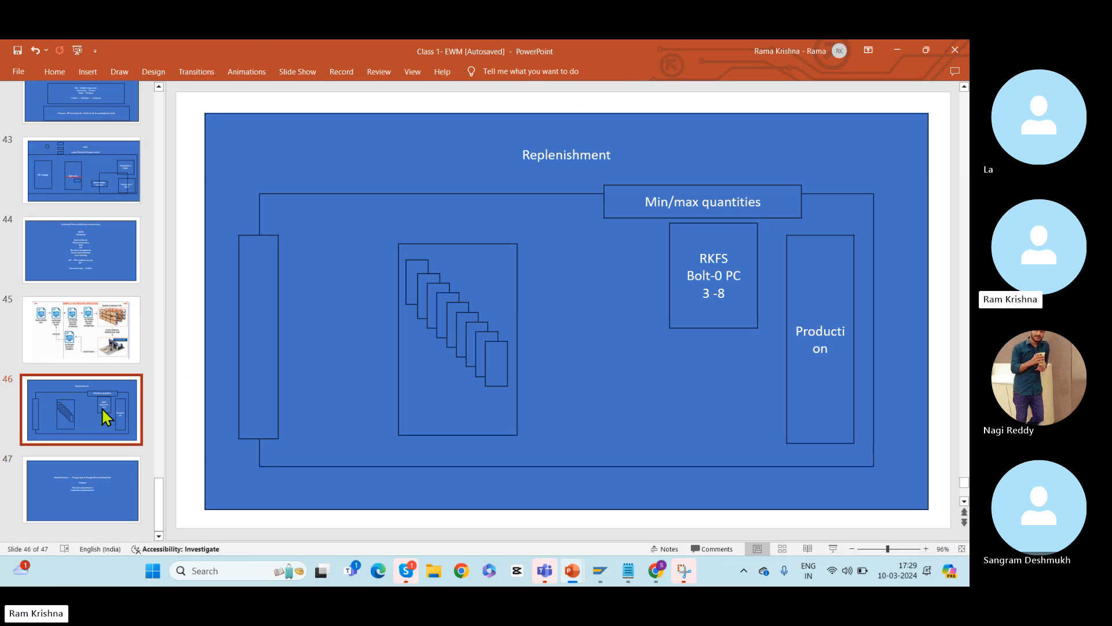
left_click_drag(495, 359, 595, 360)
left_click_drag(489, 356, 570, 359)
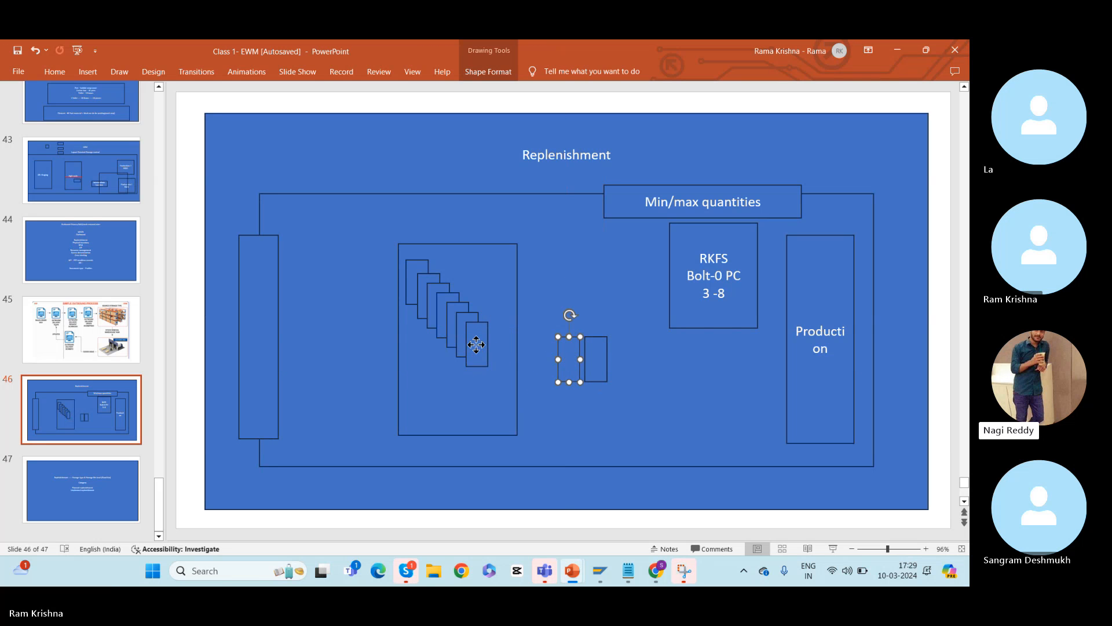